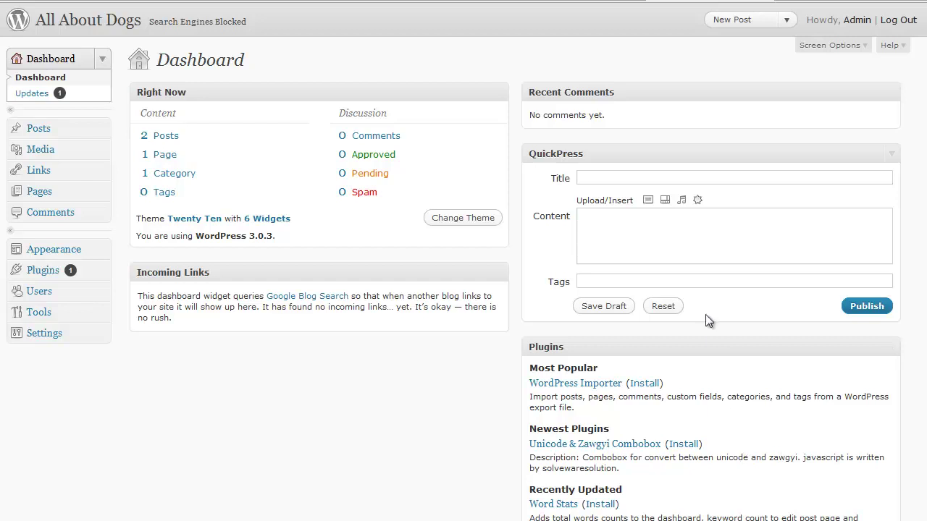
Create a new post titled "Poodles" with "Poodles" as its body text.
left_click(731, 21)
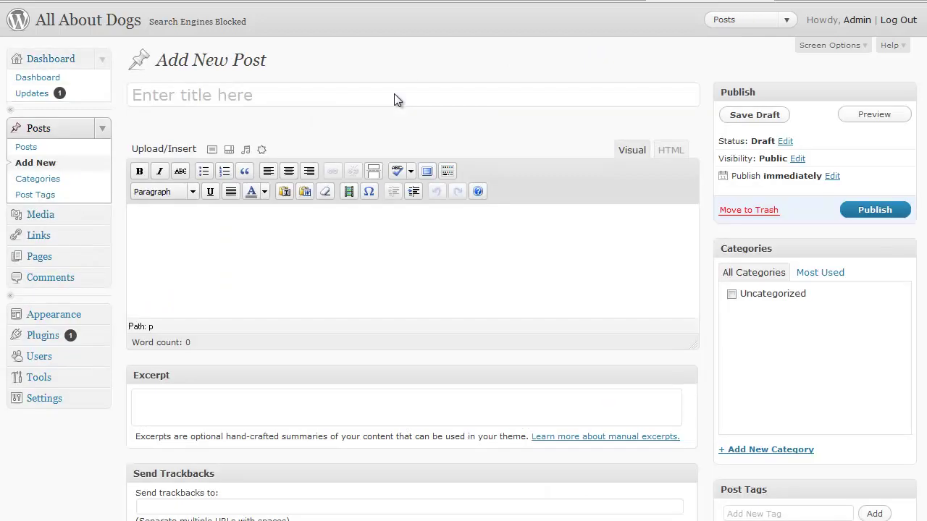
scroll(493, 240, "down", 2)
scroll(492, 240, "up", 2)
type("Poodles")
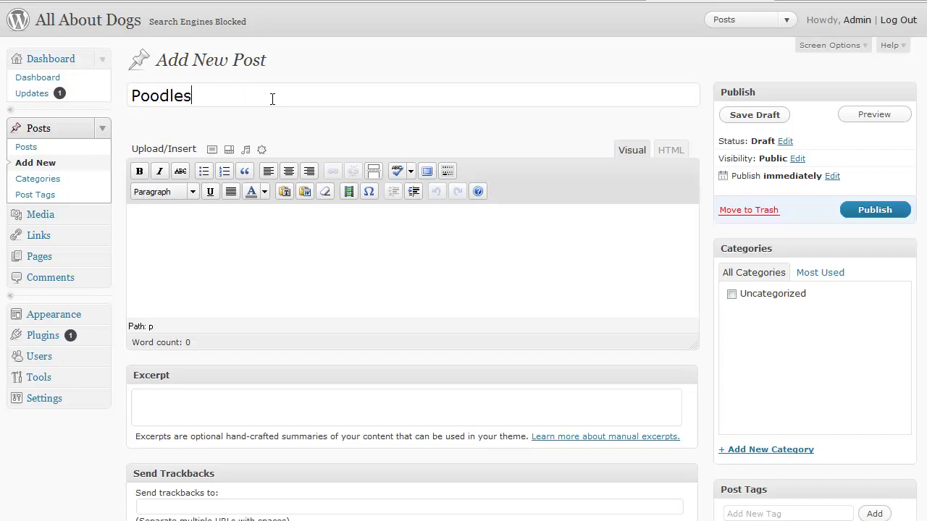
key("Tab")
type("Poodles")
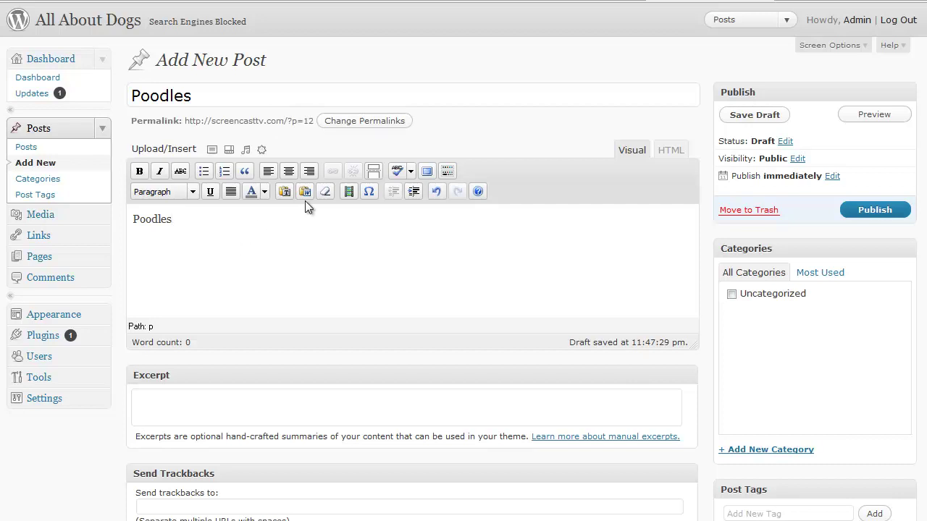
scroll(348, 188, "down", 2)
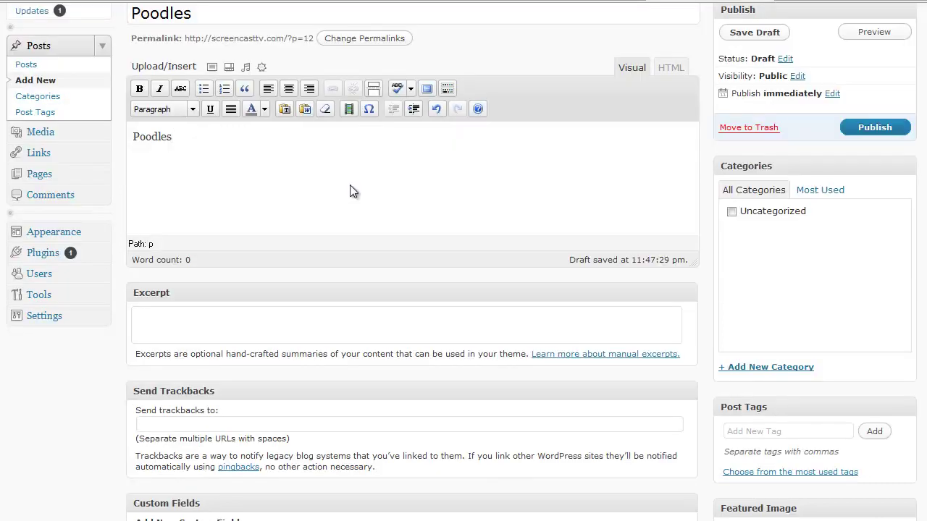
mouse_move(775, 154)
left_mouse_down()
mouse_move(749, 149)
mouse_move(709, 366)
mouse_move(746, 391)
mouse_move(832, 391)
mouse_move(902, 212)
mouse_move(728, 208)
left_mouse_up()
mouse_move(823, 318)
left_mouse_down()
mouse_move(781, 369)
mouse_move(798, 366)
left_mouse_up()
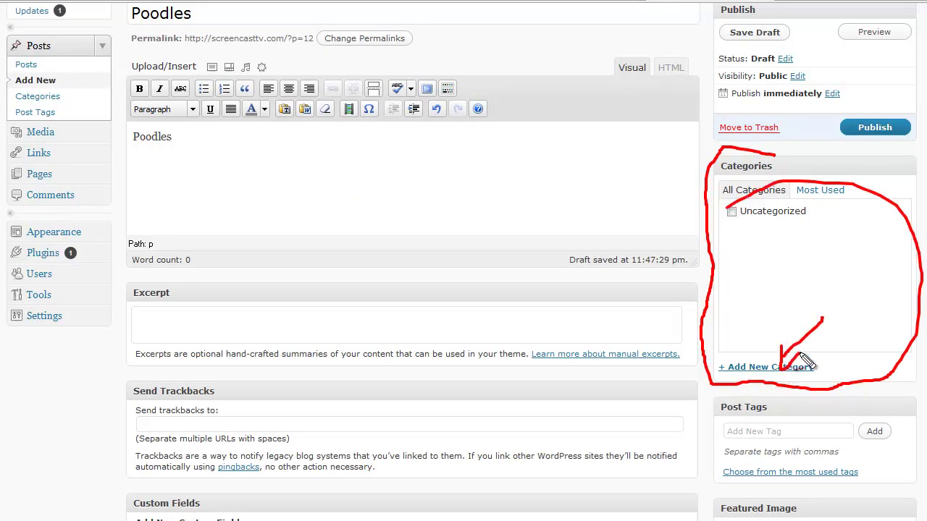
key("Escape")
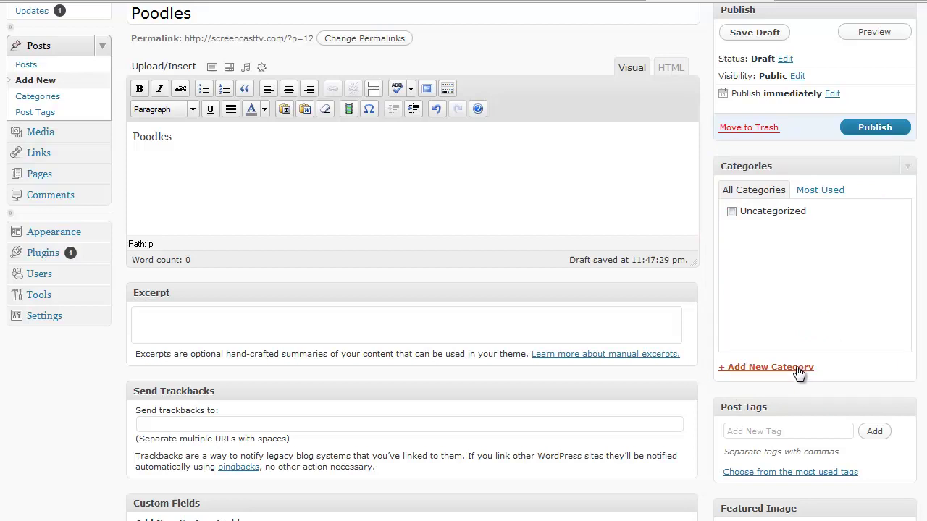
Add a new top-level category named "Poodles" from within the post being written.
left_click(798, 368)
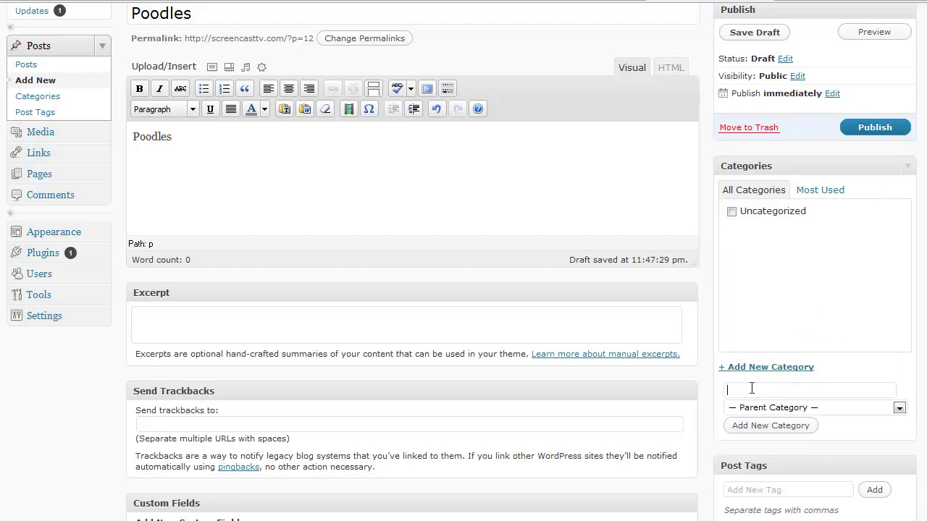
type("Poodles")
left_click(898, 409)
left_click(898, 410)
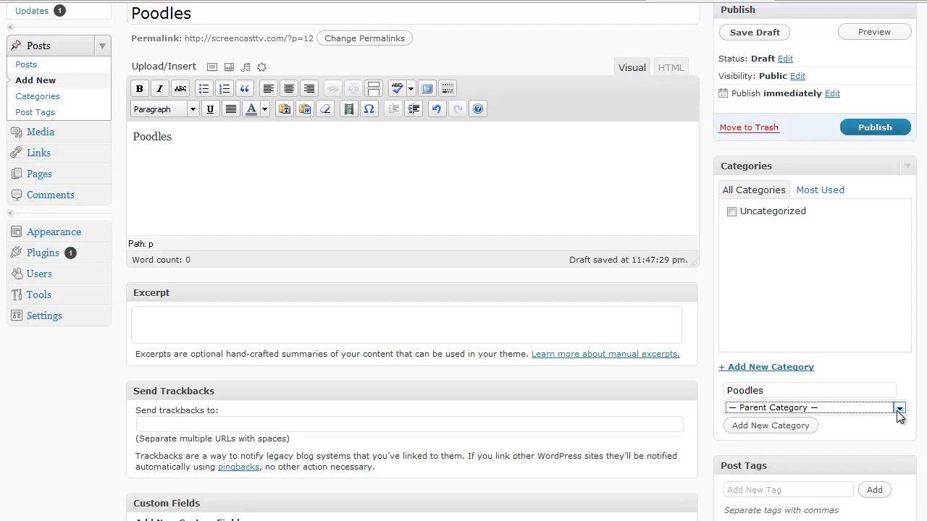
left_click(828, 386)
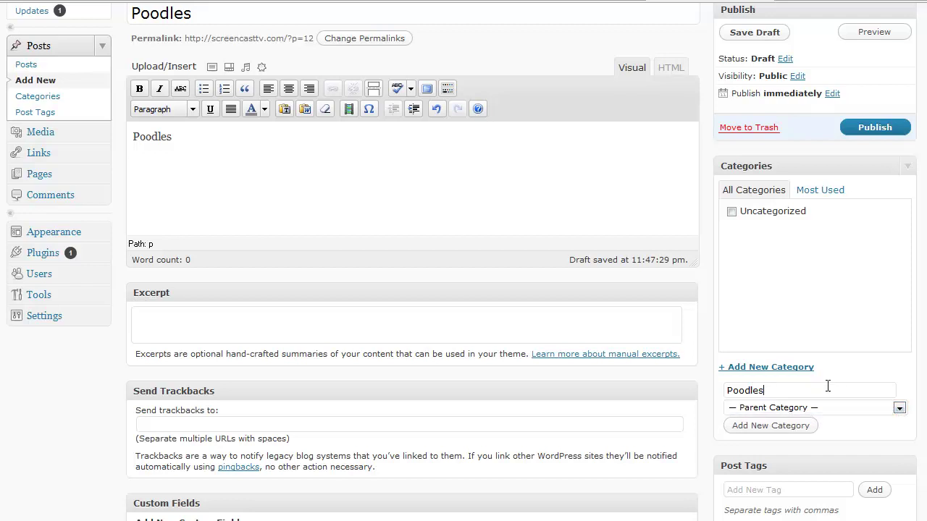
left_click(790, 427)
Publish the Poodles post and reload the public site's home page to check it.
scroll(518, 192, "up", 2)
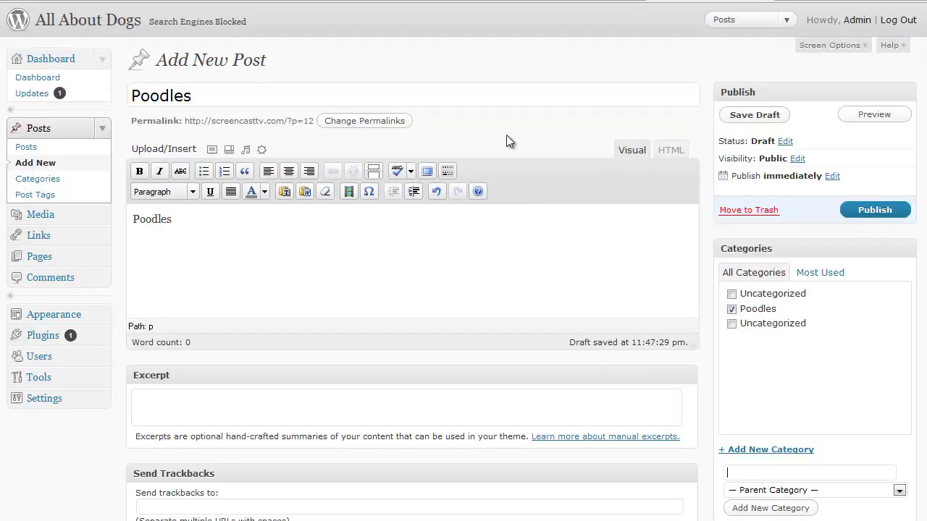
left_click(874, 214)
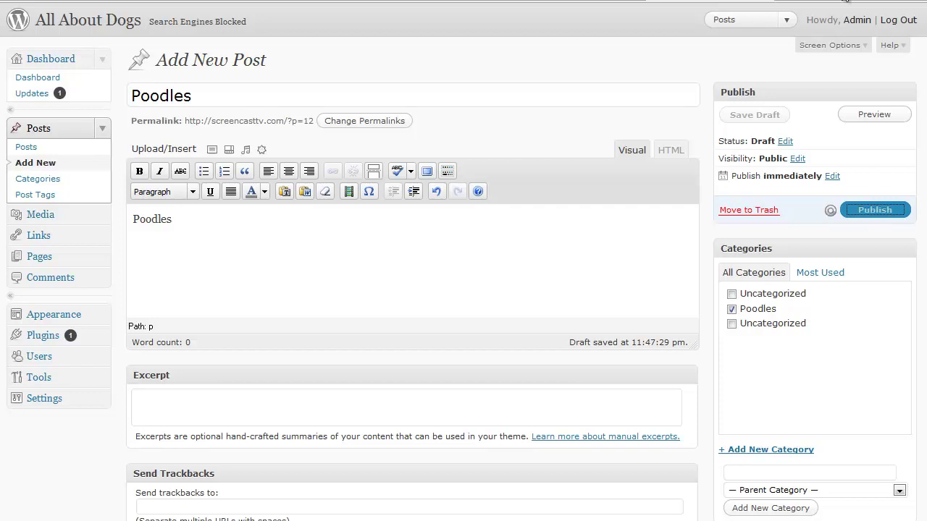
left_click(845, 2)
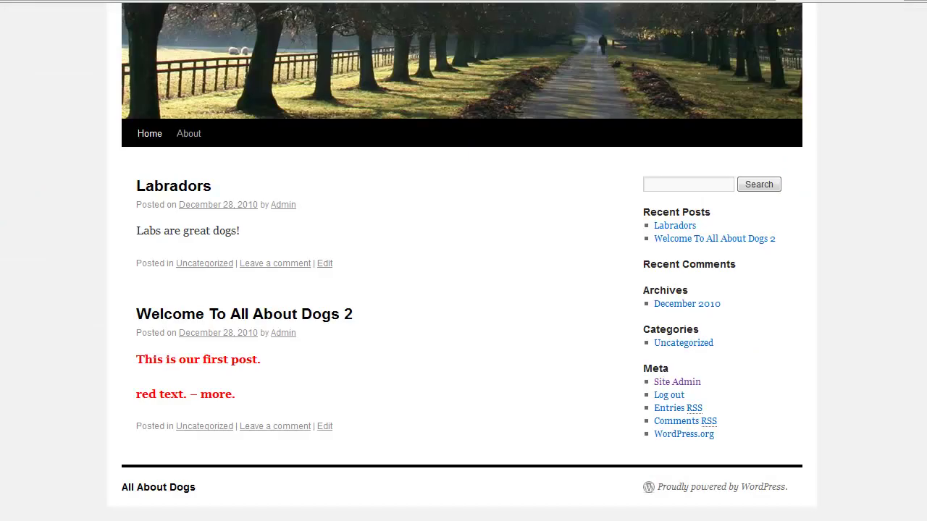
key("F5")
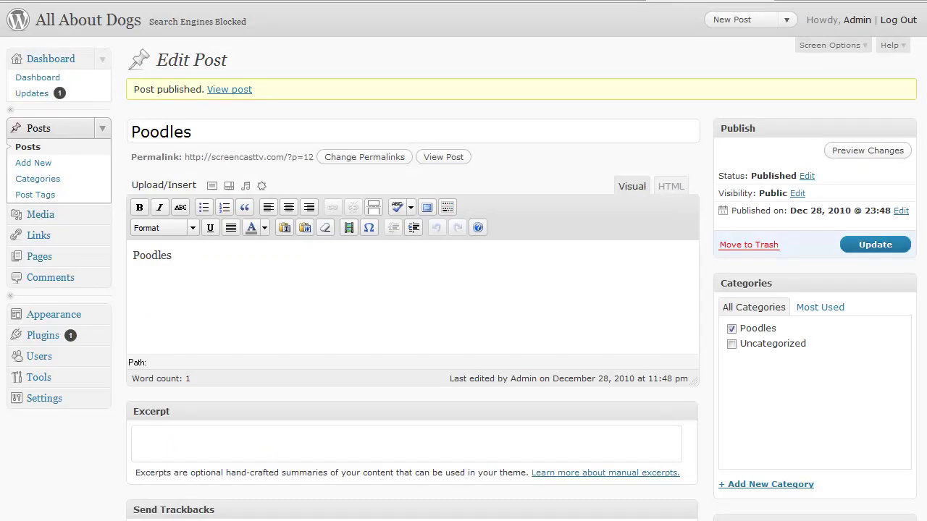
Return to the dashboard and open the management page for post categories.
scroll(232, 76, "down", 1)
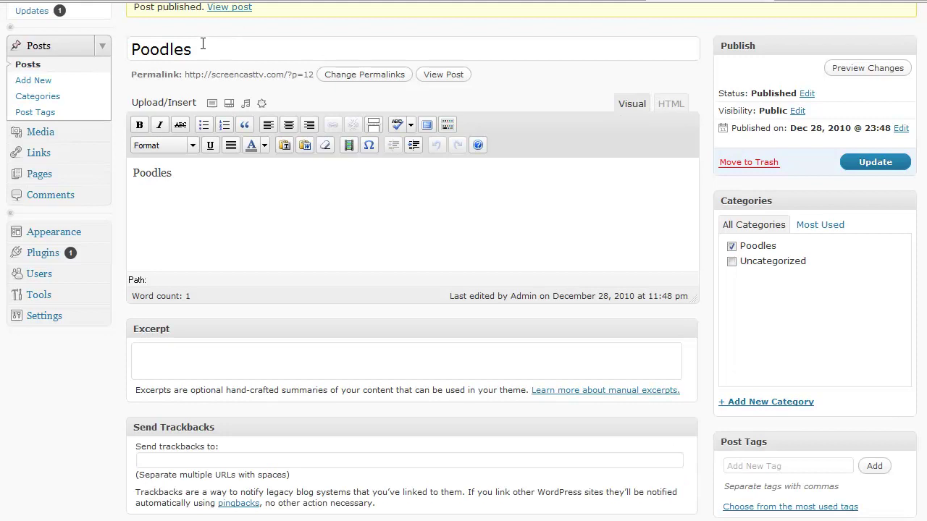
scroll(606, 210, "up", 2)
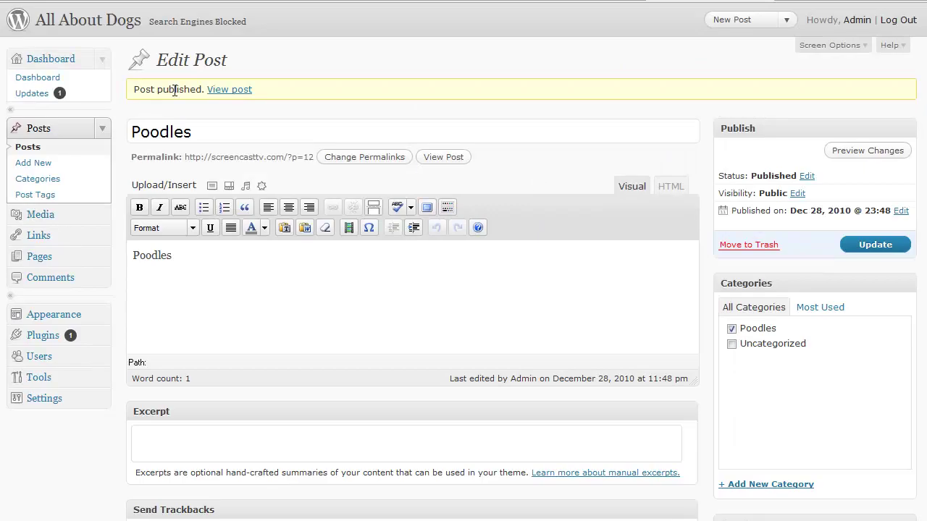
left_click(50, 59)
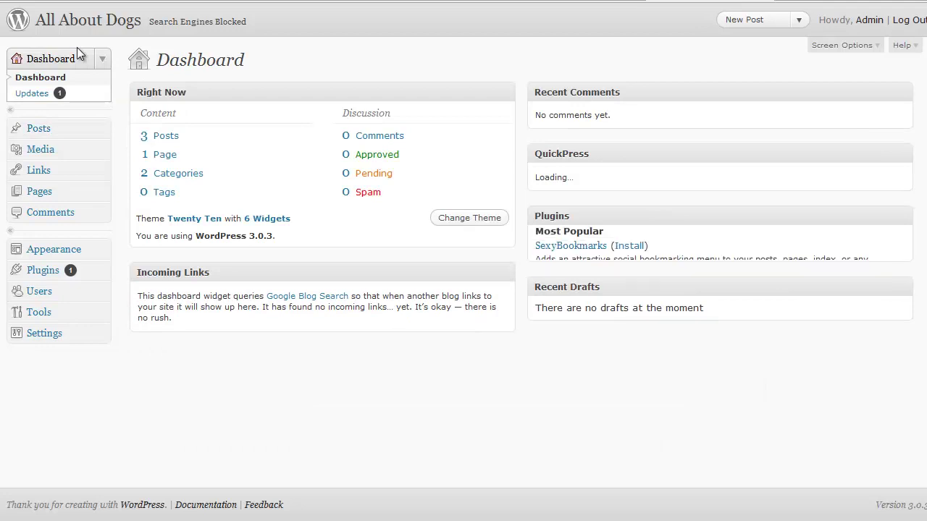
left_click(102, 129)
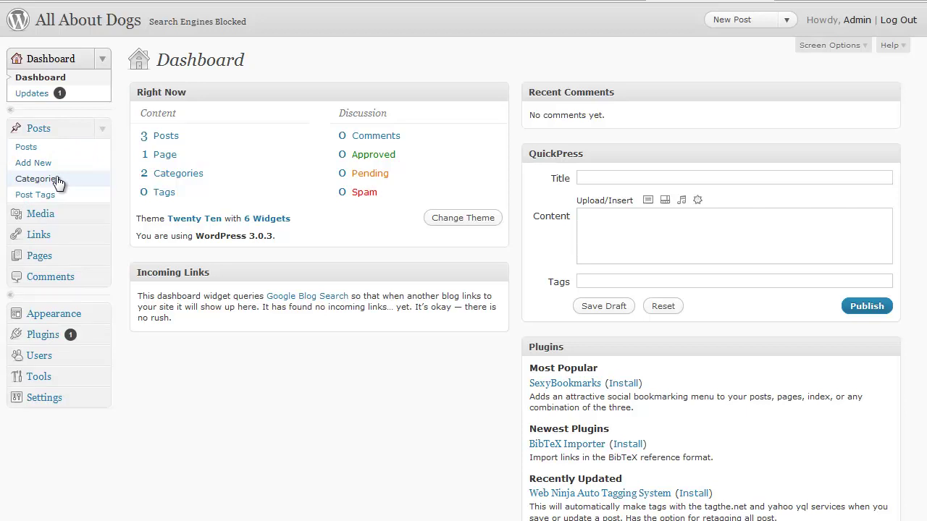
left_click(58, 181)
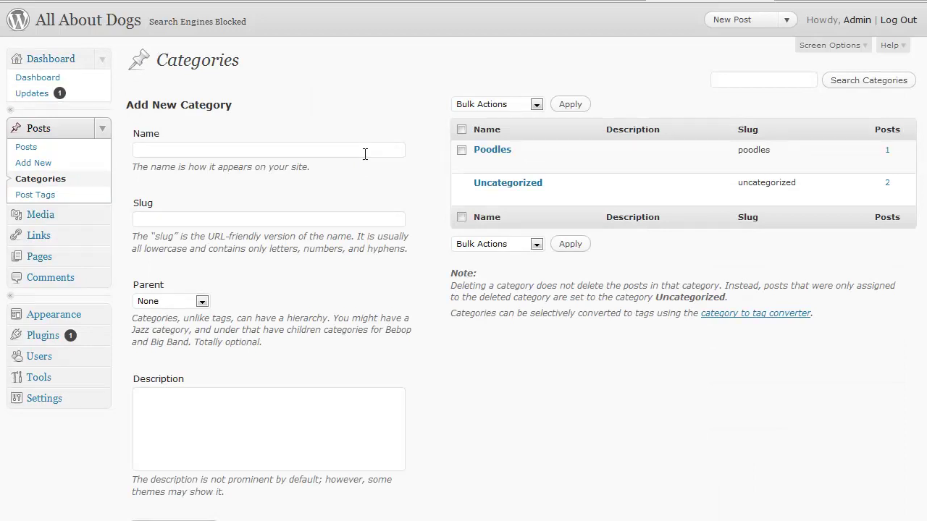
mouse_move(474, 161)
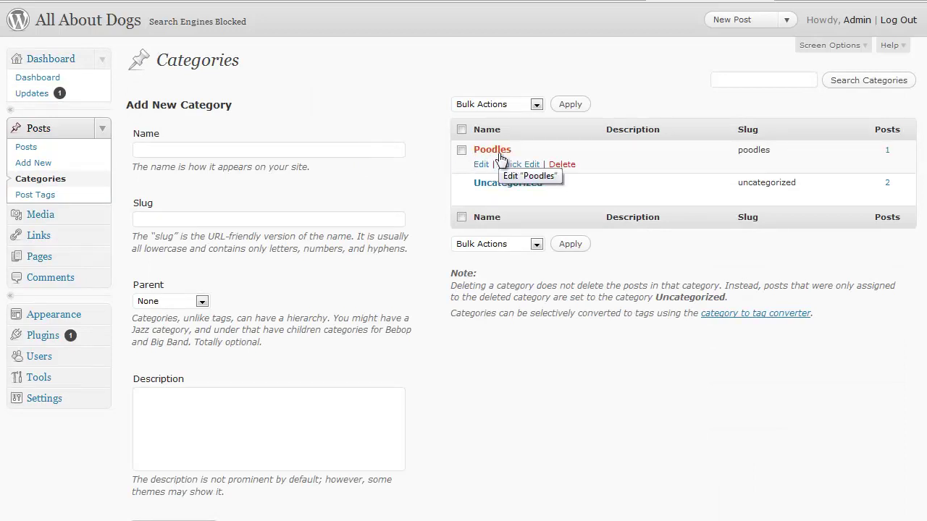
mouse_move(894, 157)
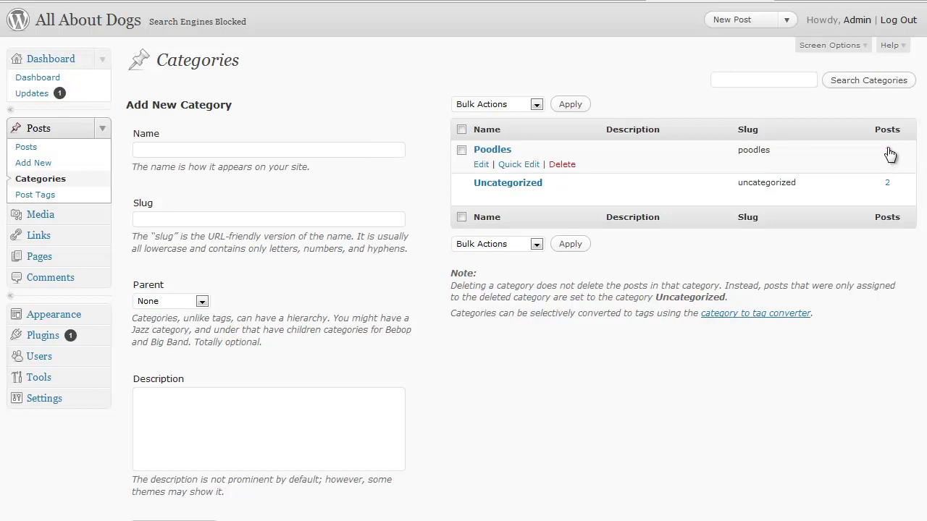
Add a category named "Bulldogs" with slug "bulldog", no parent and an empty description.
left_click(250, 147)
type("Bulldogs")
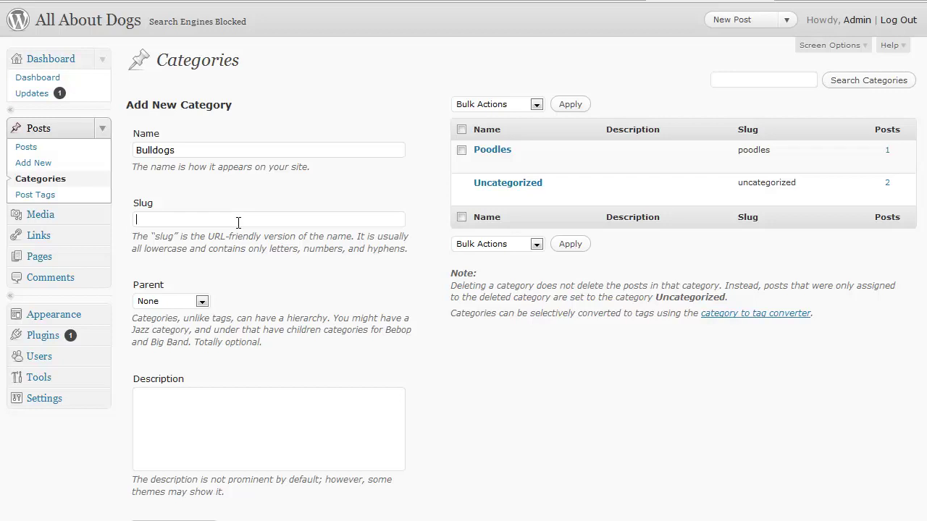
type("bulldog")
scroll(238, 222, "down", 2)
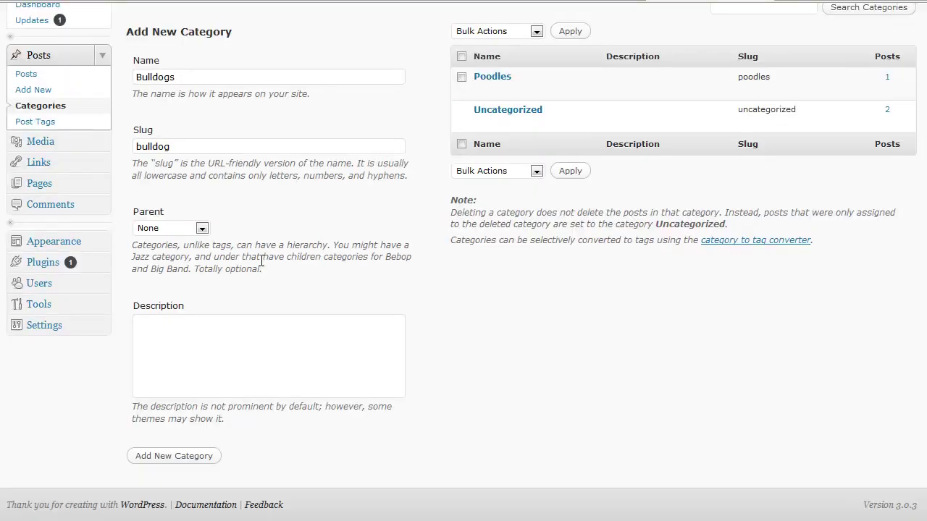
left_click(202, 228)
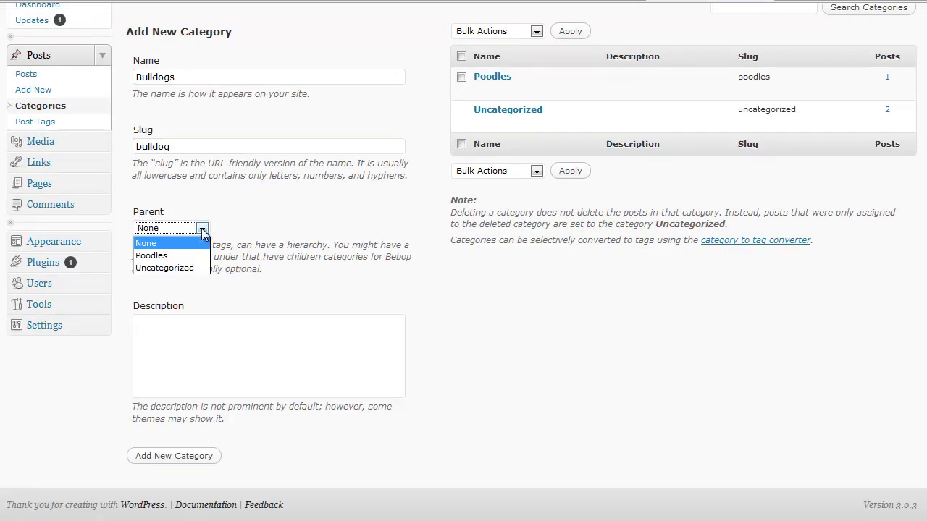
left_click(201, 228)
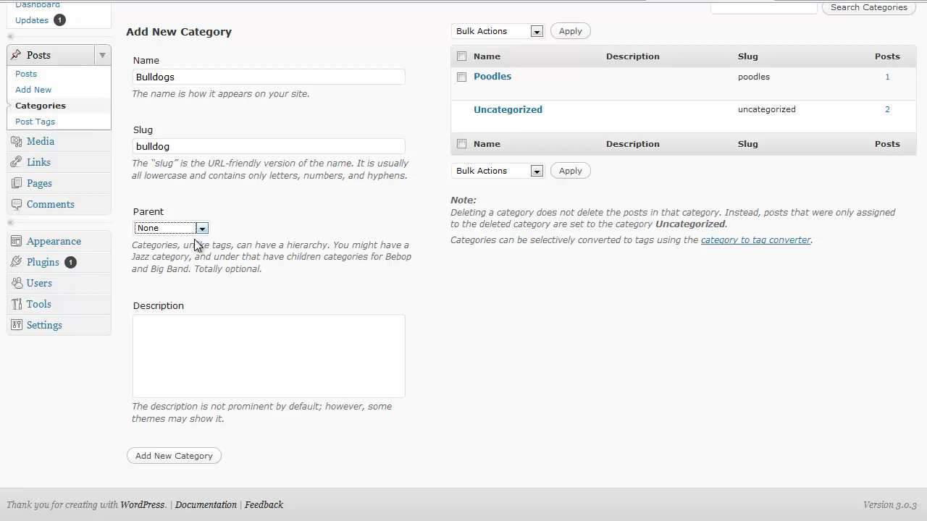
left_click(228, 356)
left_click(160, 459)
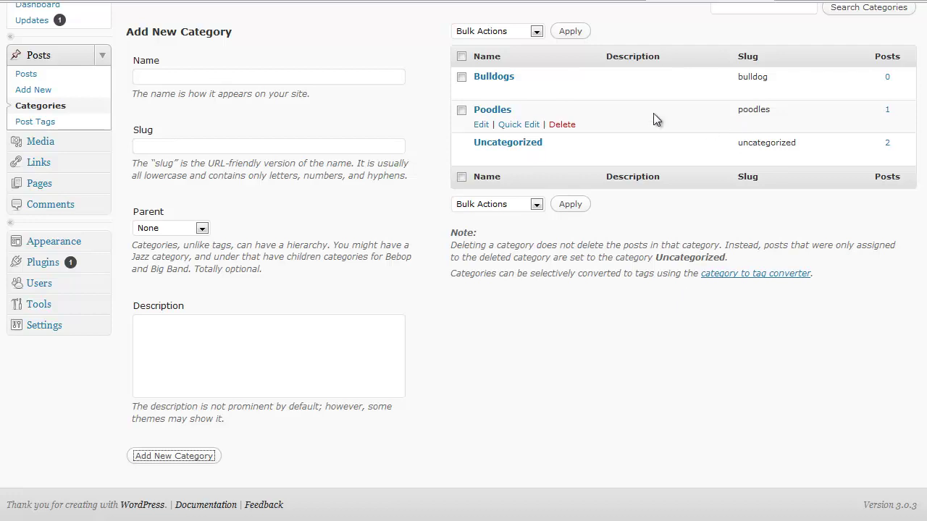
Add another top-level category named "Terriers" with the slug "terriers".
mouse_move(502, 81)
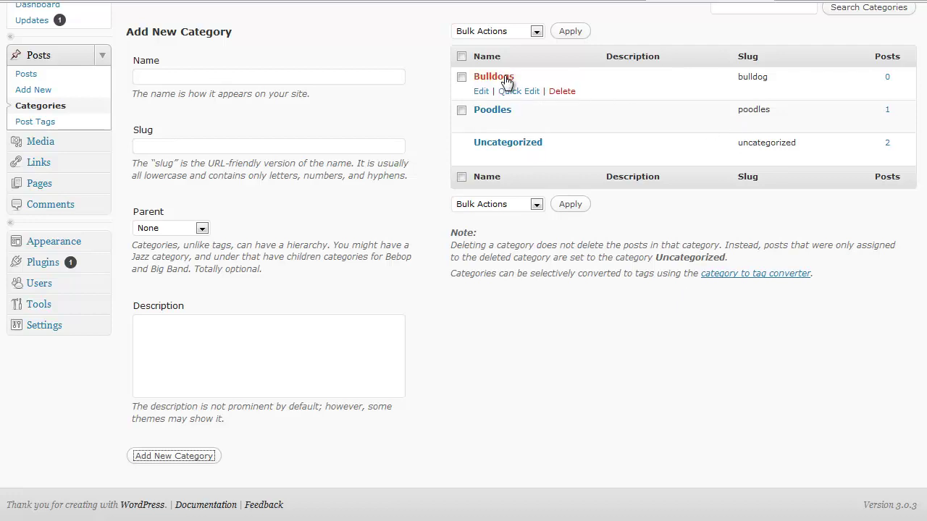
left_click(328, 71)
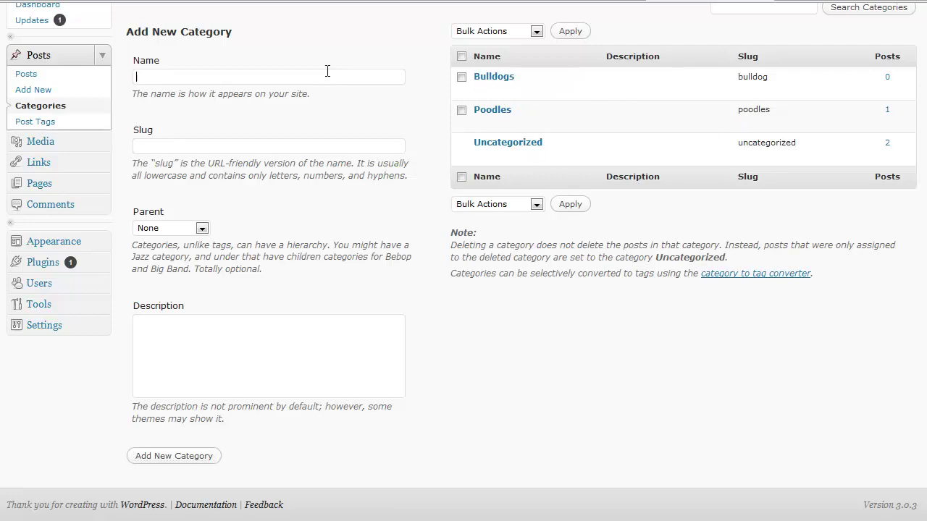
type("Terriers")
key("Tab")
type("terriers")
left_click(164, 460)
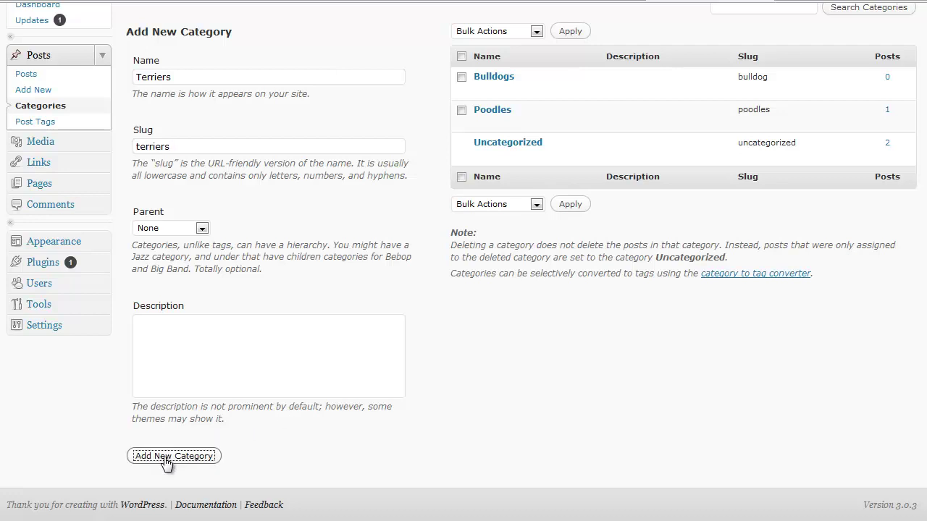
scroll(657, 55, "up", 2)
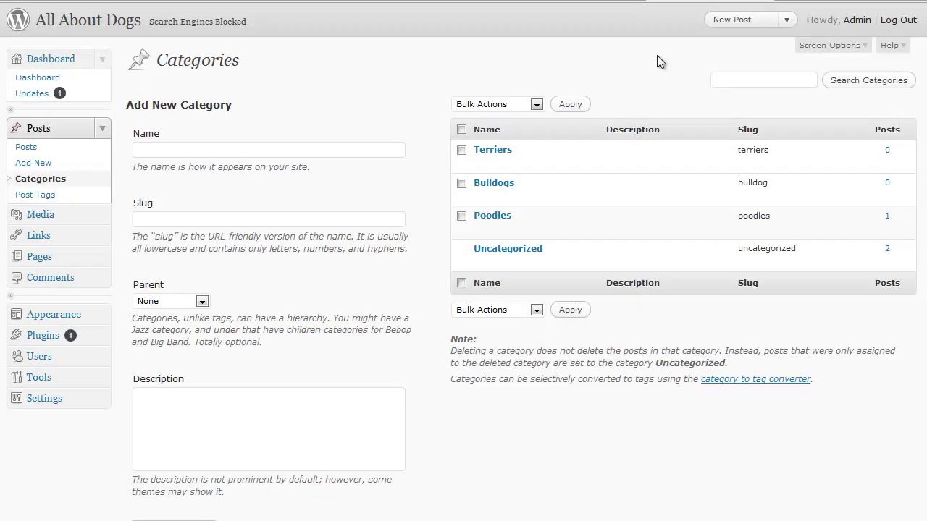
Create a new post titled "Bulldogs" with "Bulldogs" as its body text.
left_click(743, 22)
scroll(399, 120, "down", 2)
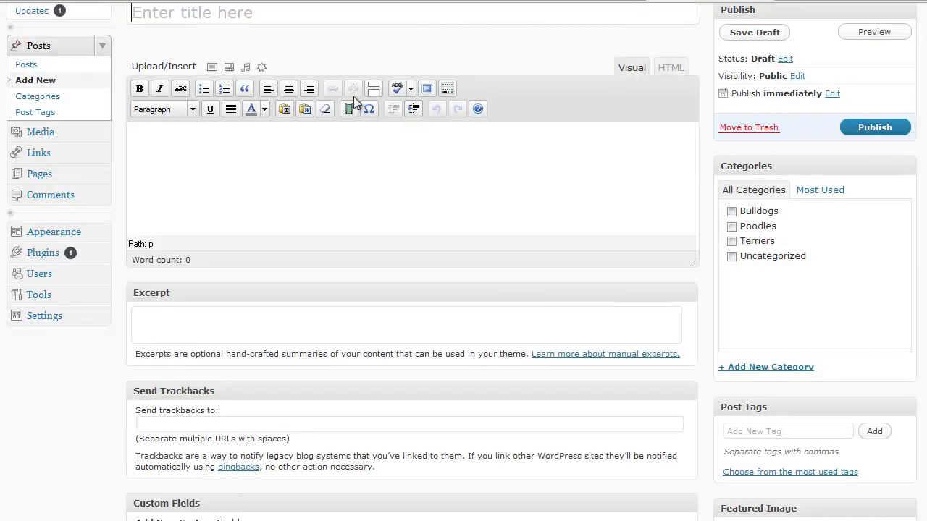
left_click(286, 21)
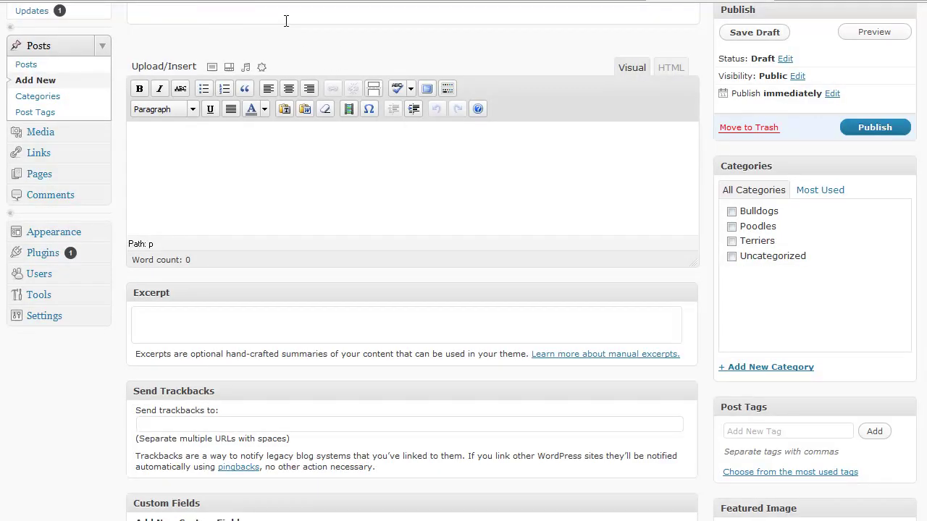
type("Bulldogs")
key("Tab")
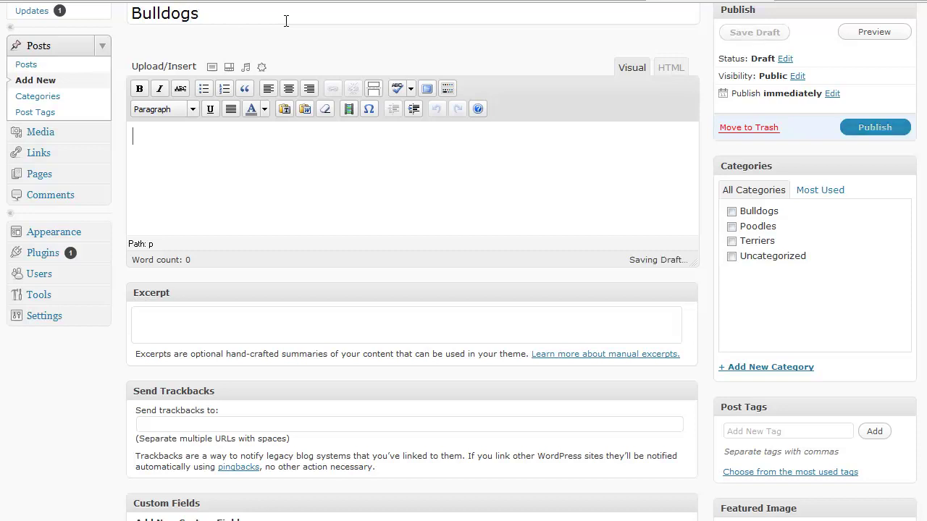
type("Bulldogs")
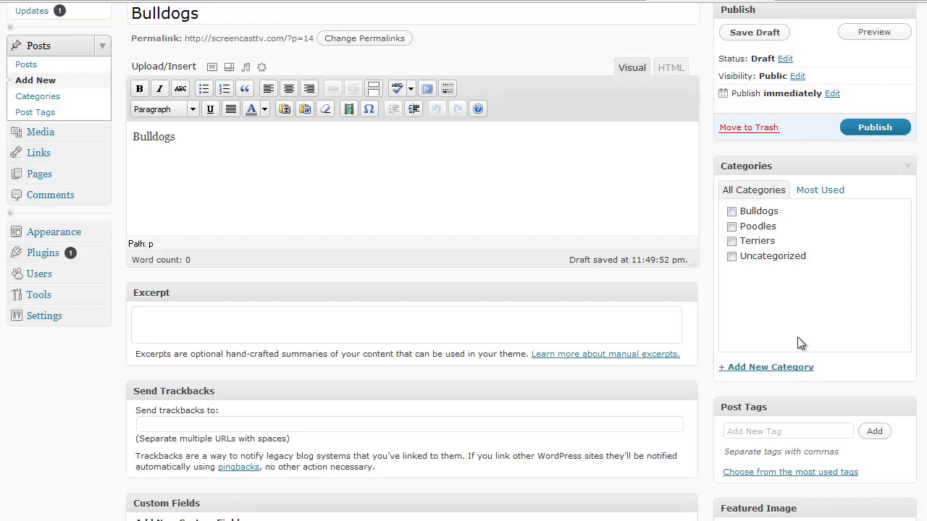
Publish the Bulldogs post under the Bulldogs category and switch to the public site.
left_click(731, 212)
scroll(577, 184, "up", 2)
left_click(869, 214)
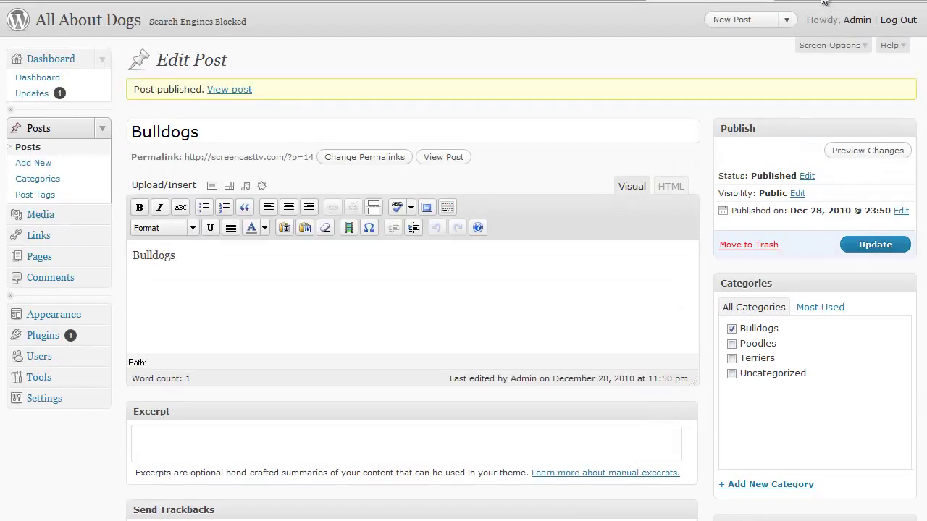
left_click(824, 2)
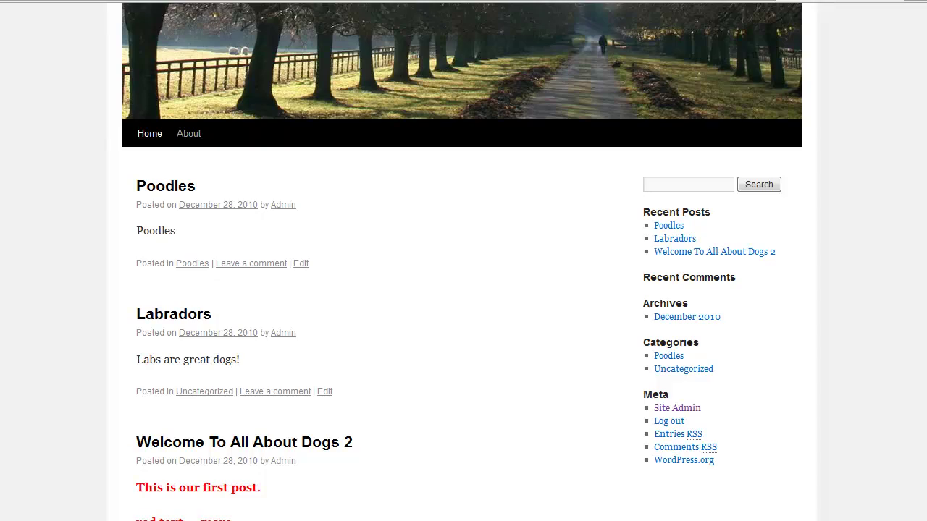
Refresh the dog site's home page, and look through the posts and category list on the Website Success Doctor blog.
key("F5")
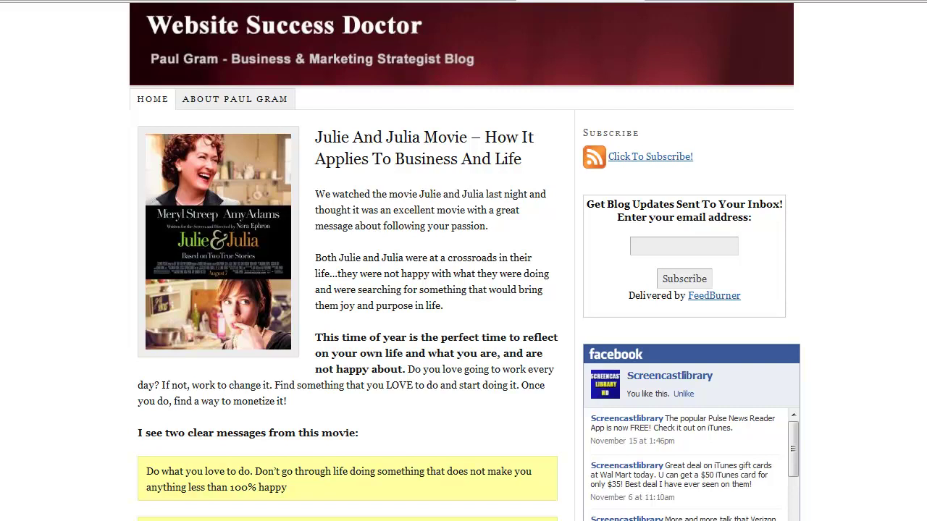
scroll(464, 260, "down", 2)
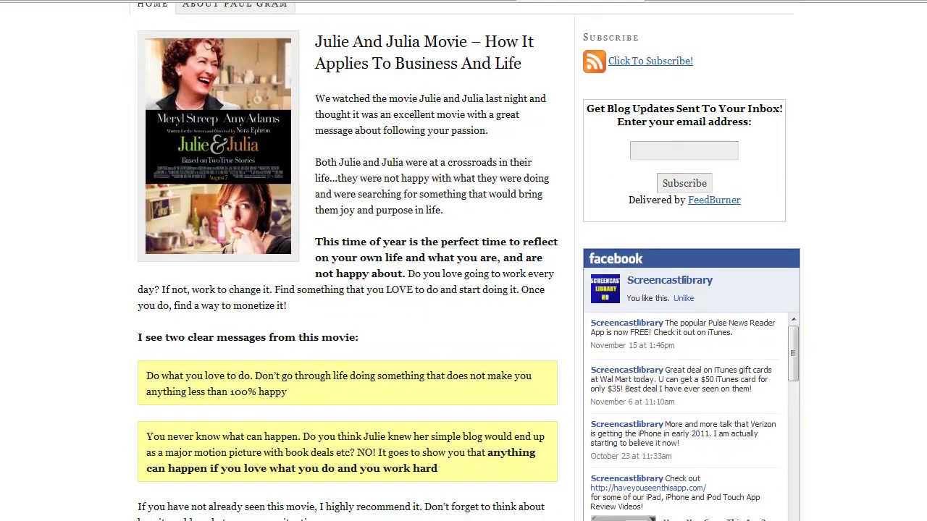
scroll(463, 261, "down", 10)
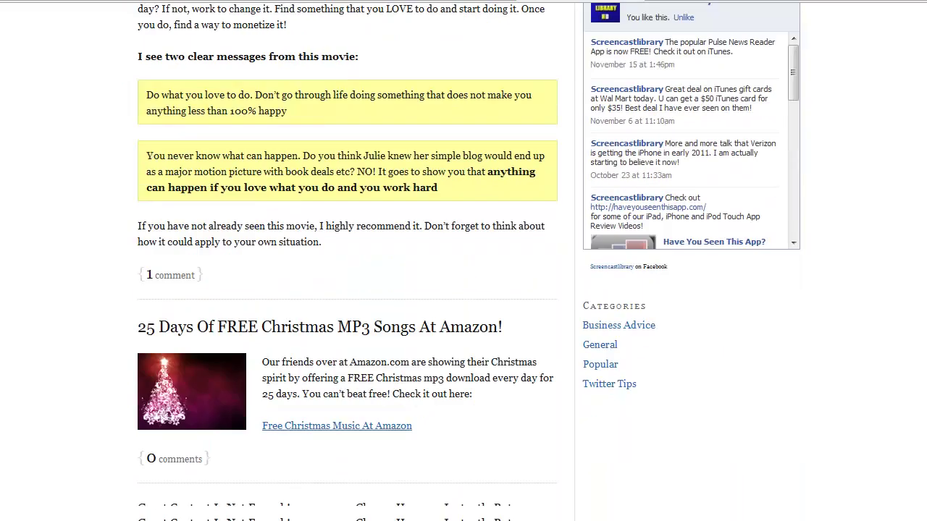
scroll(464, 260, "down", 6)
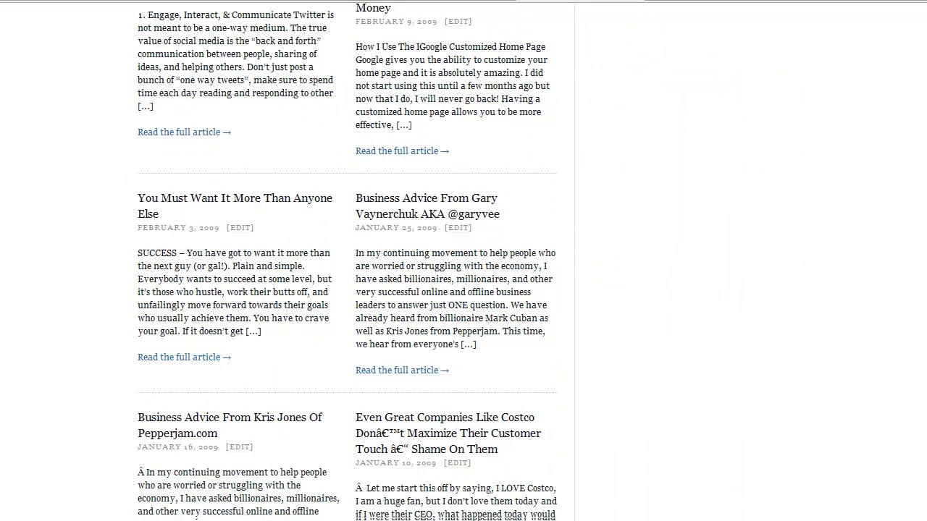
scroll(463, 261, "up", 10)
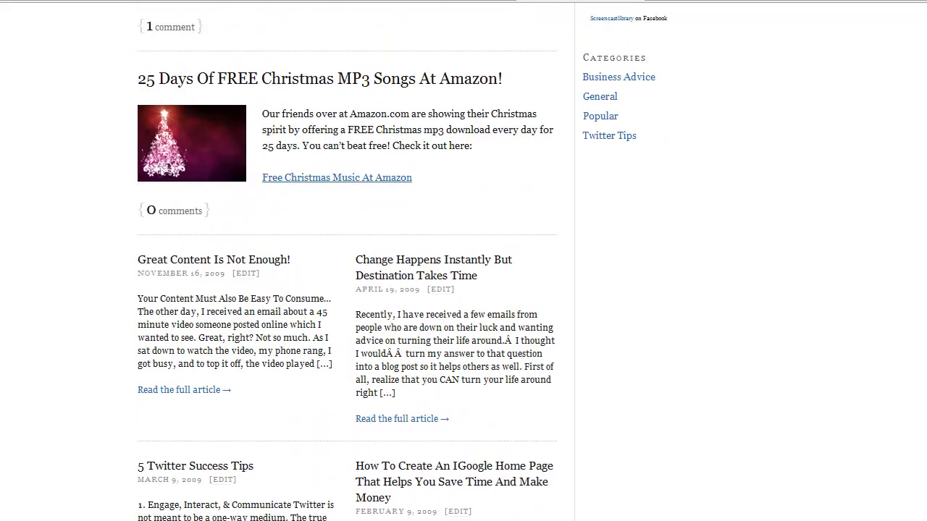
scroll(464, 260, "up", 1)
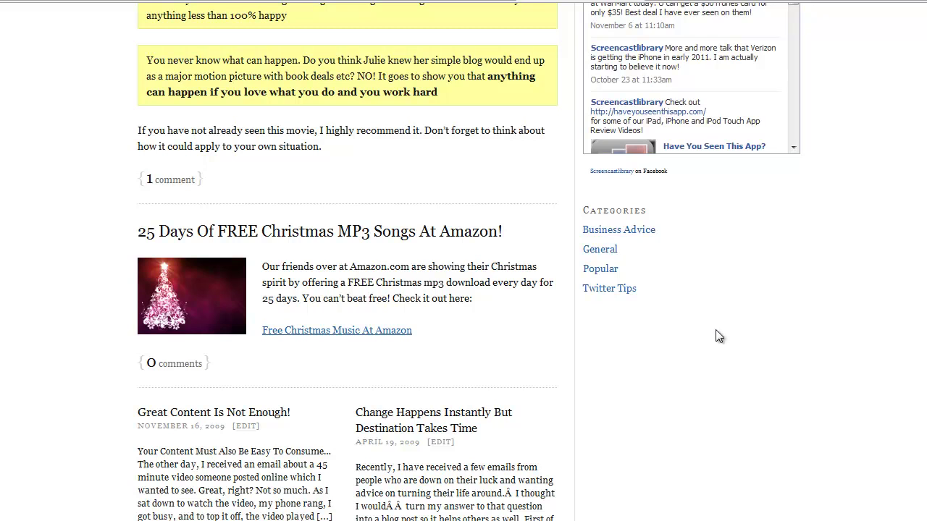
scroll(763, 344, "up", 6)
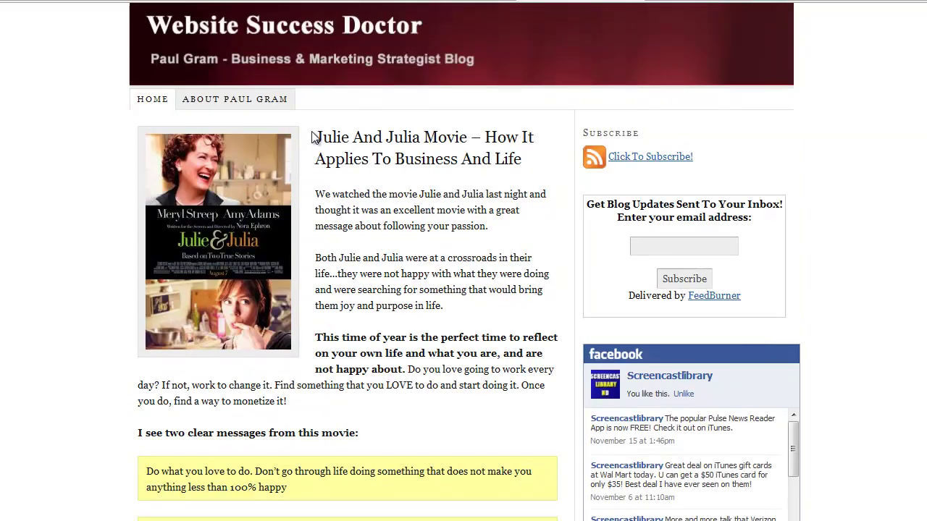
scroll(318, 138, "down", 3)
scroll(318, 137, "down", 2)
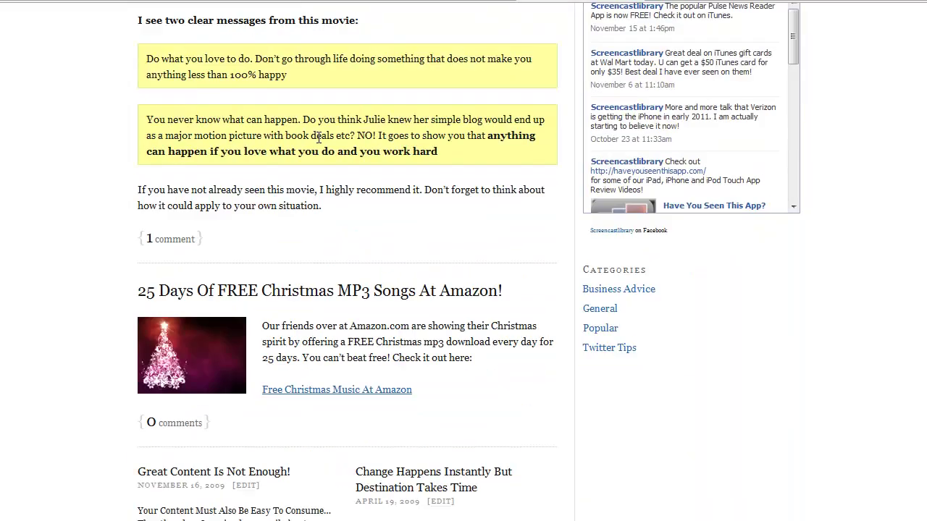
scroll(319, 137, "down", 1)
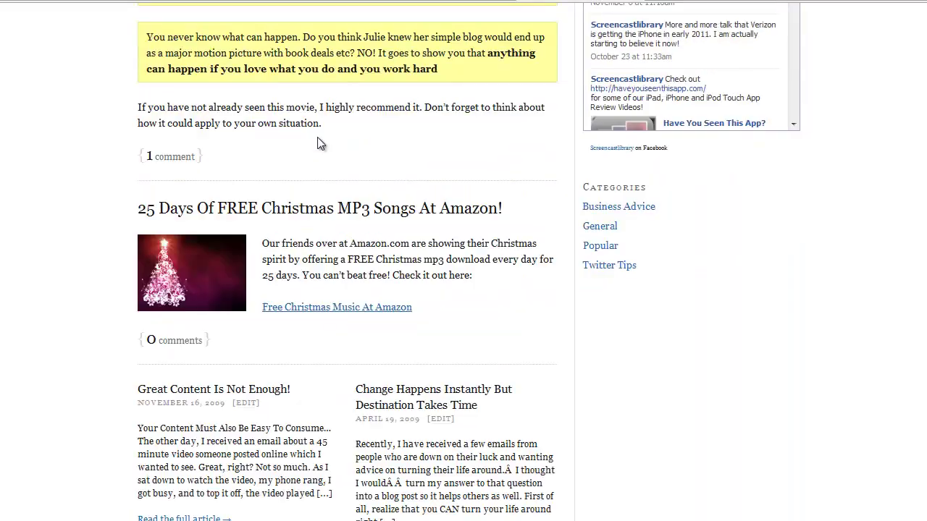
Open the blog's Business Advice category and look through the posts filed under it.
left_click(649, 211)
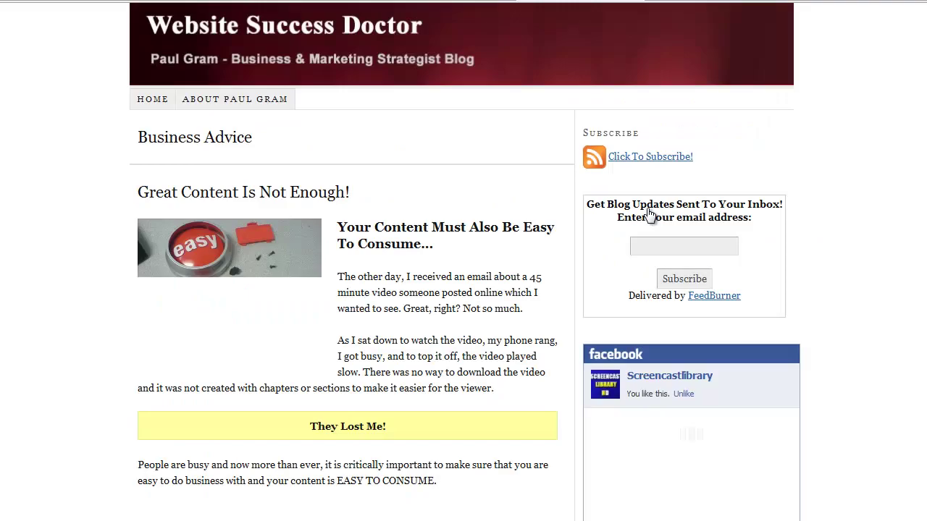
scroll(428, 190, "down", 2)
scroll(409, 167, "down", 10)
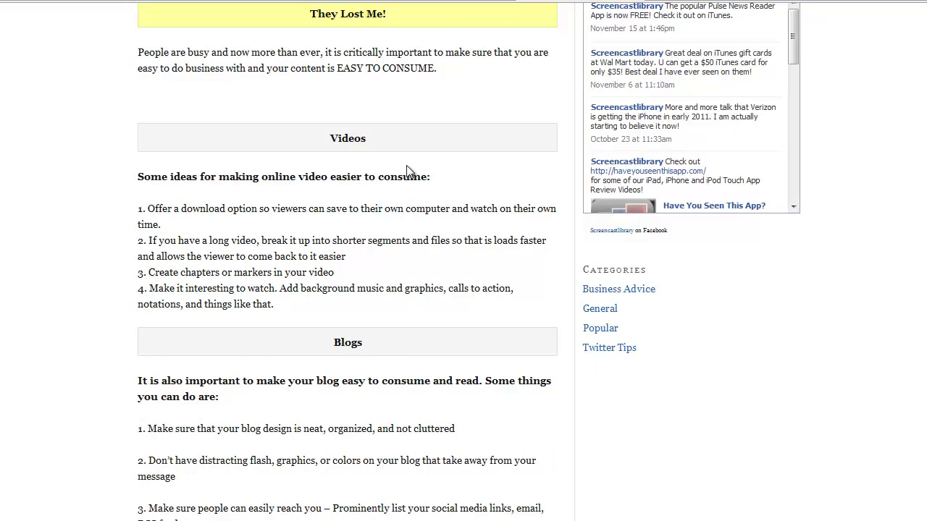
scroll(408, 168, "down", 1)
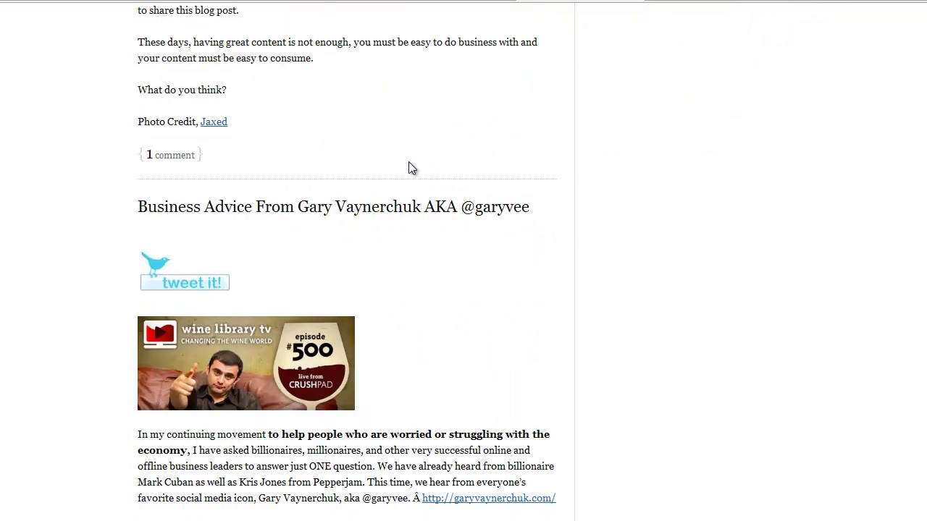
scroll(490, 149, "down", 8)
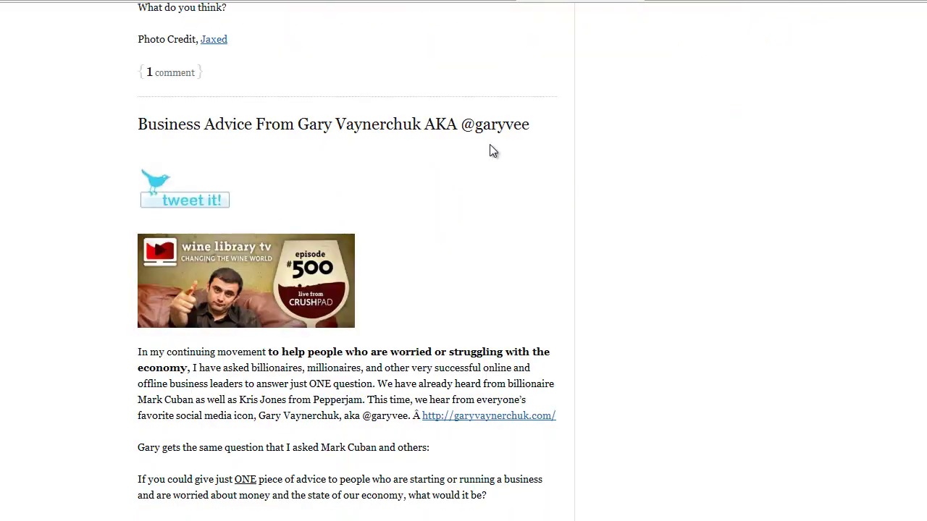
scroll(492, 152, "down", 3)
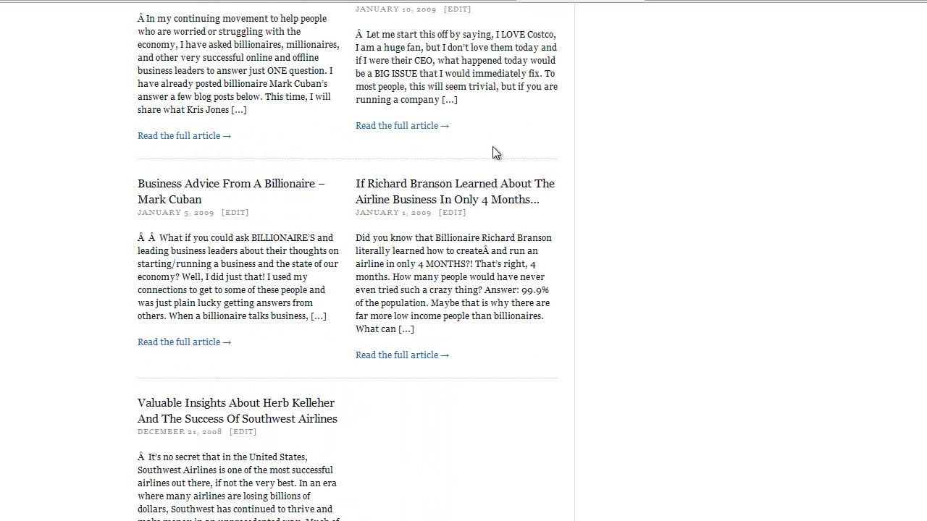
scroll(492, 152, "down", 1)
scroll(493, 154, "up", 3)
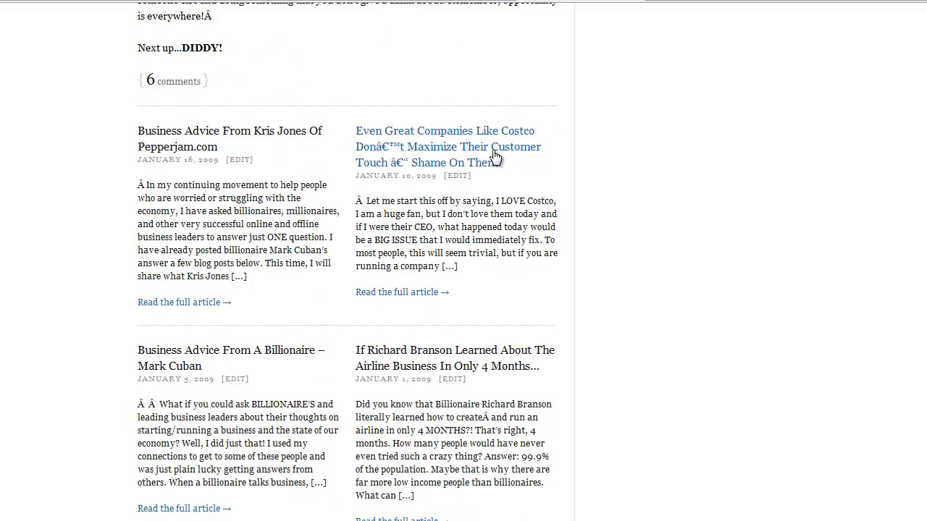
Return to the All About Dogs site and review its home page posts and the sidebar category list.
left_click(825, 4)
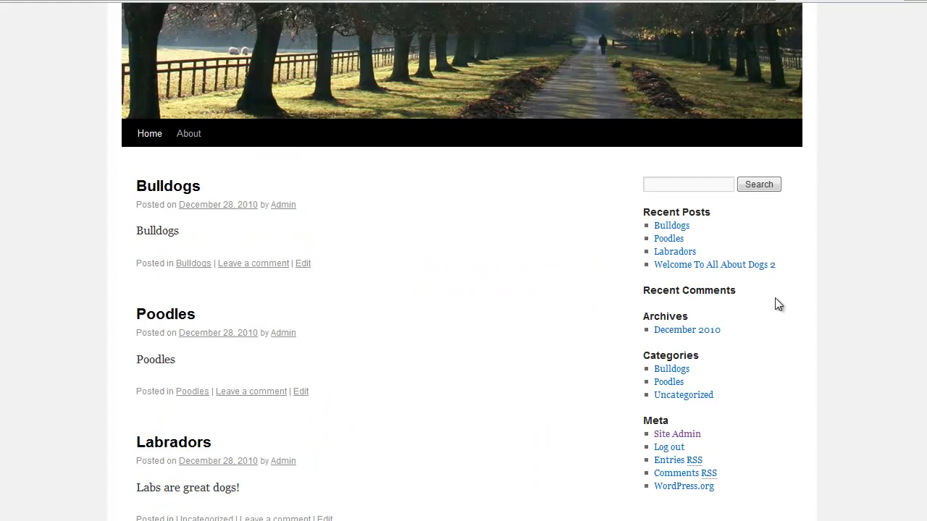
scroll(262, 199, "down", 1)
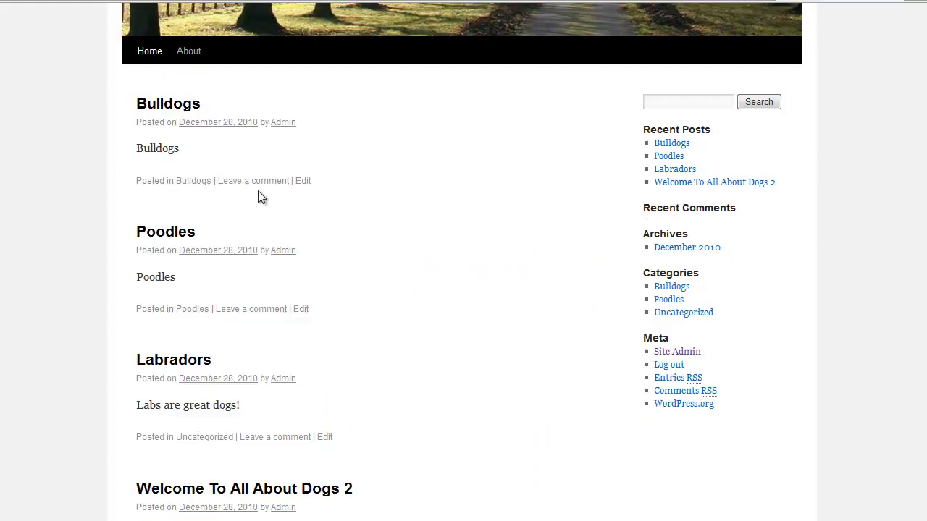
scroll(259, 196, "up", 2)
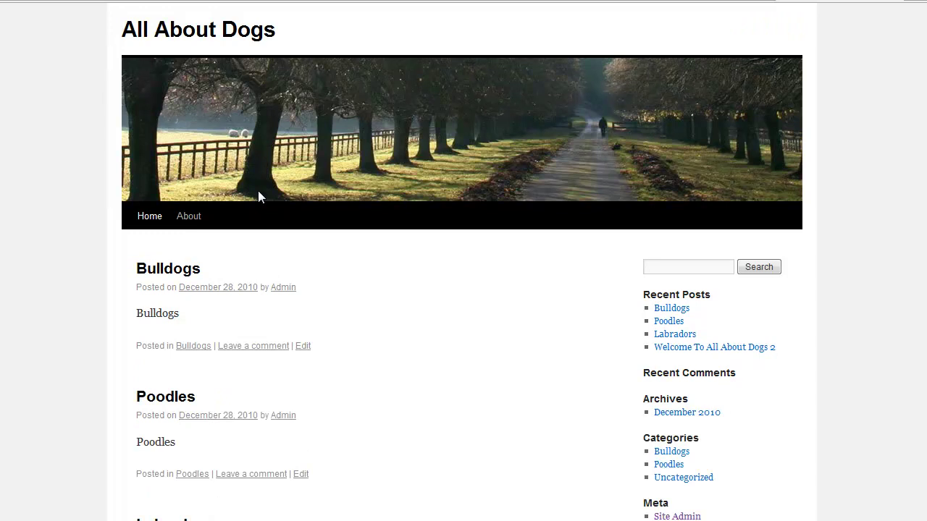
scroll(273, 219, "down", 1)
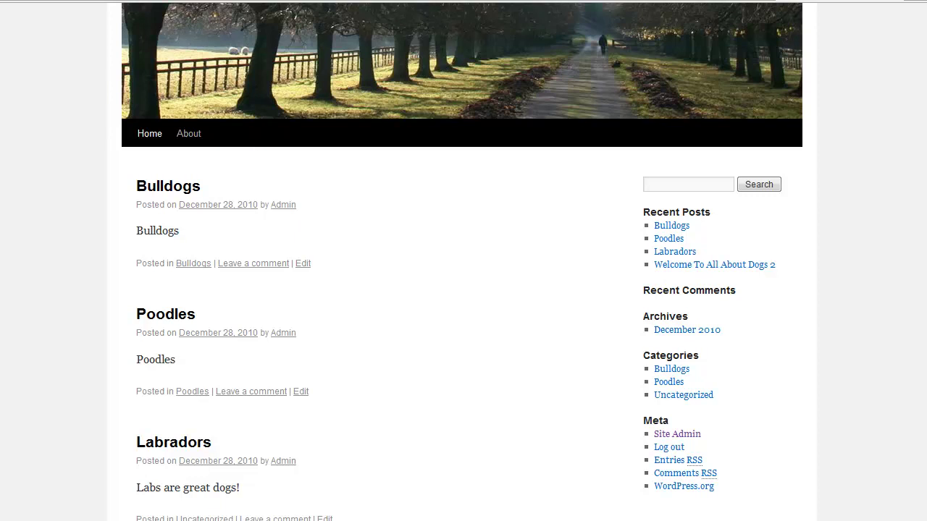
scroll(773, 303, "down", 1)
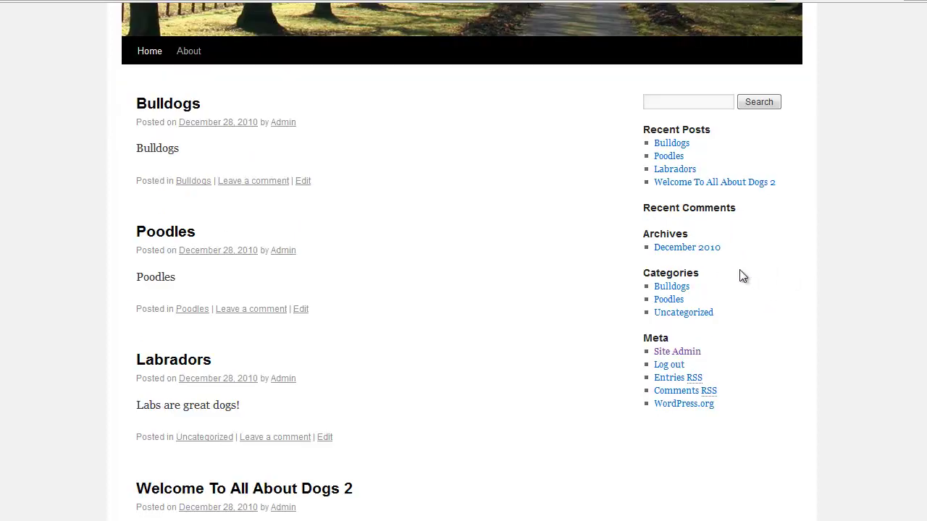
Open the Bulldogs category archive on the public site and examine the posts listed in it.
left_click(681, 288)
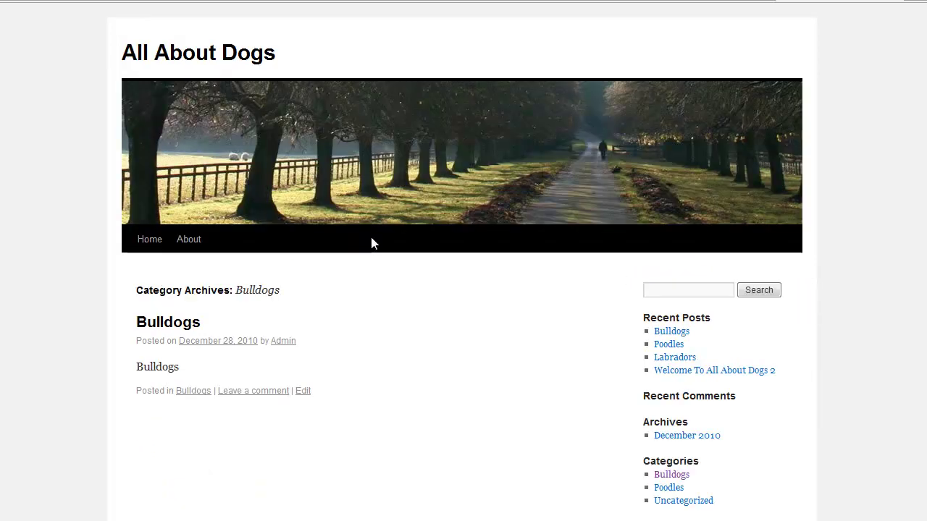
scroll(206, 230, "down", 1)
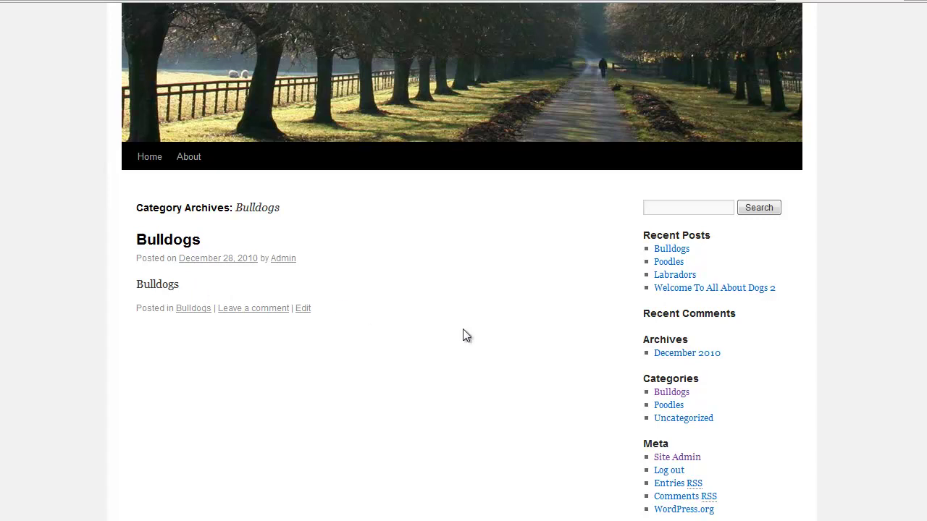
scroll(466, 335, "down", 2)
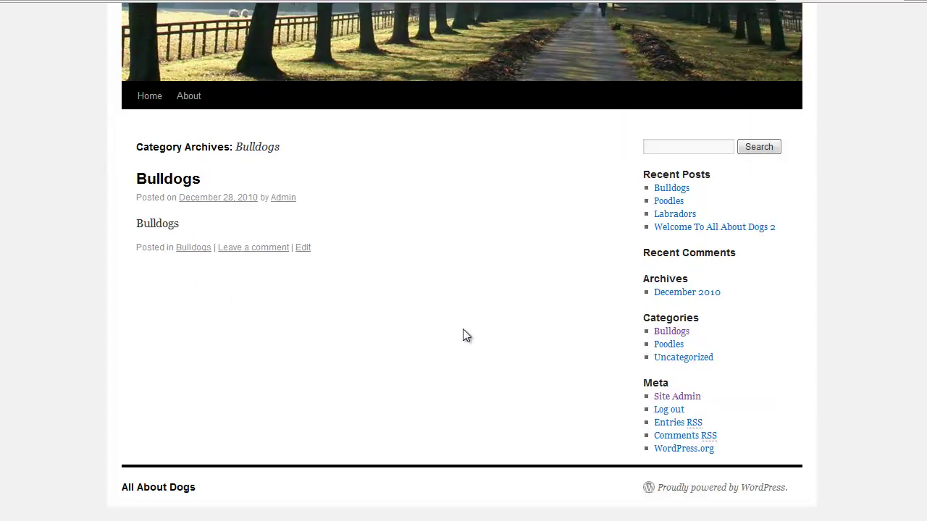
scroll(460, 339, "up", 2)
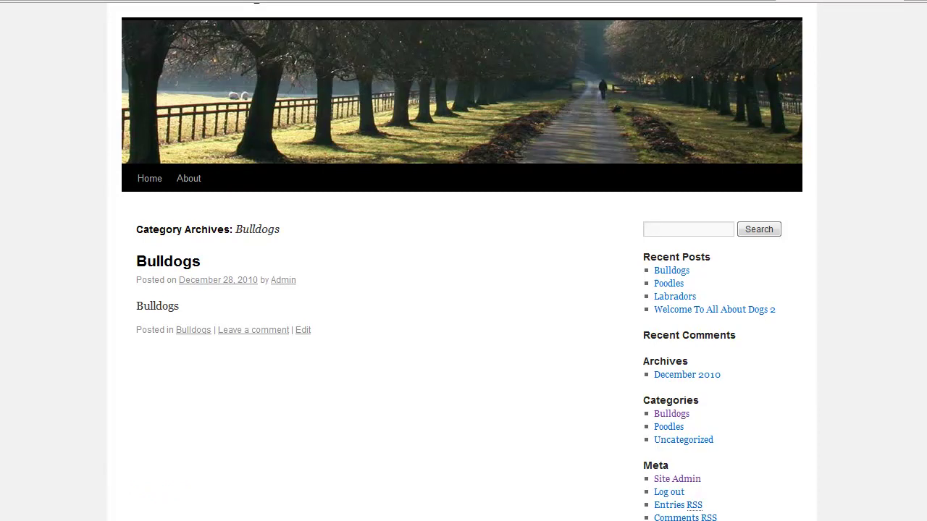
Switch to the WordPress admin and create a post tag named "bulldogs" with the slug "bulldogs" and no description.
left_click(717, 5)
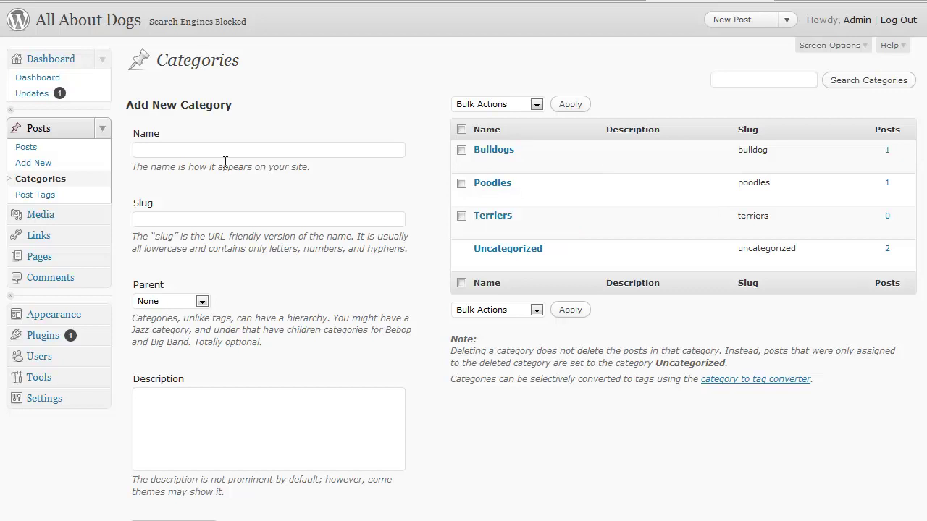
left_click(59, 196)
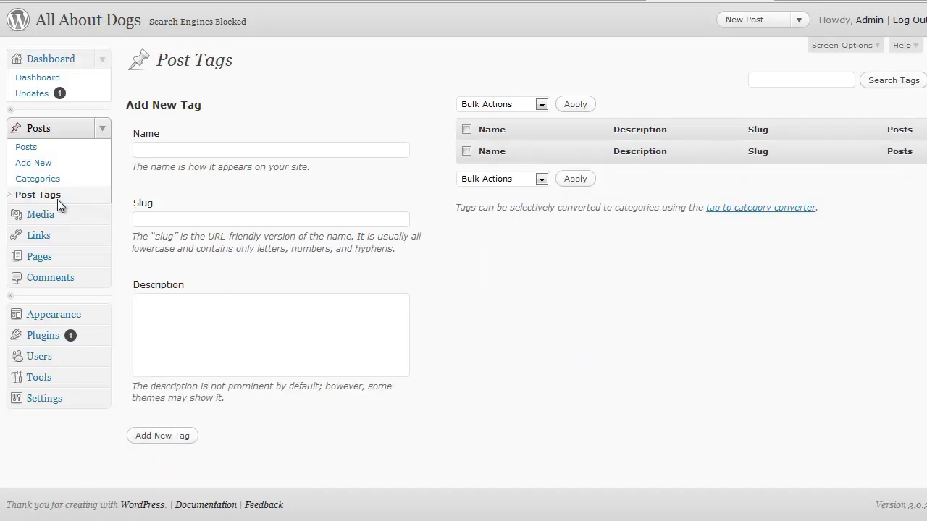
left_click(208, 150)
type("bulldogs")
key("Tab")
type("bulldogs")
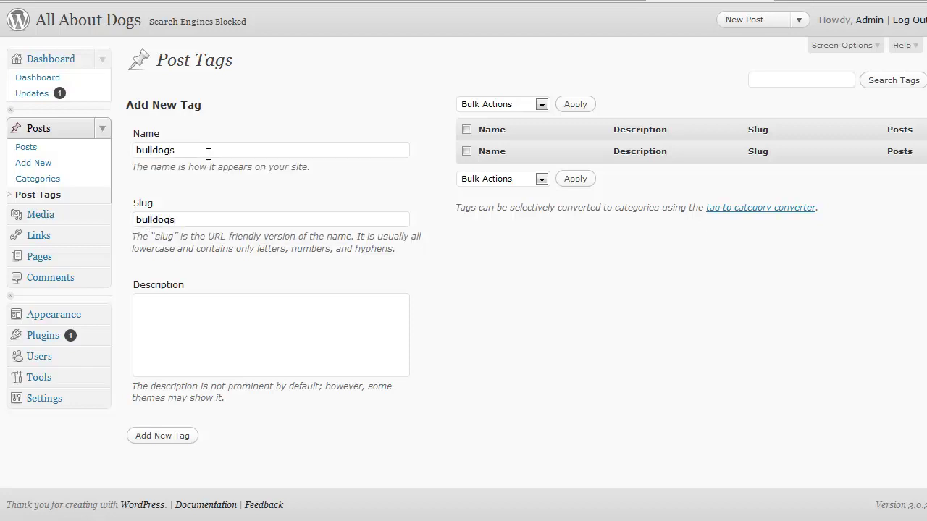
key("Tab")
left_click(168, 437)
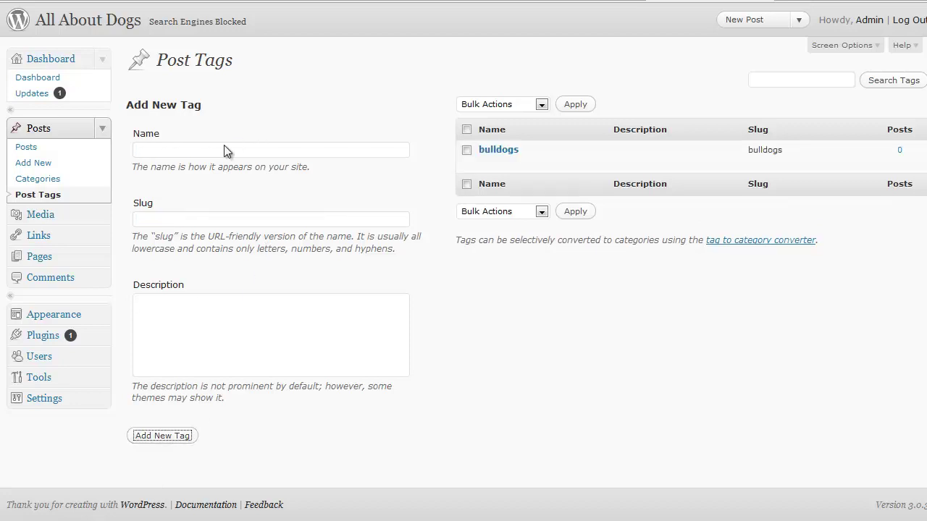
left_click(255, 220)
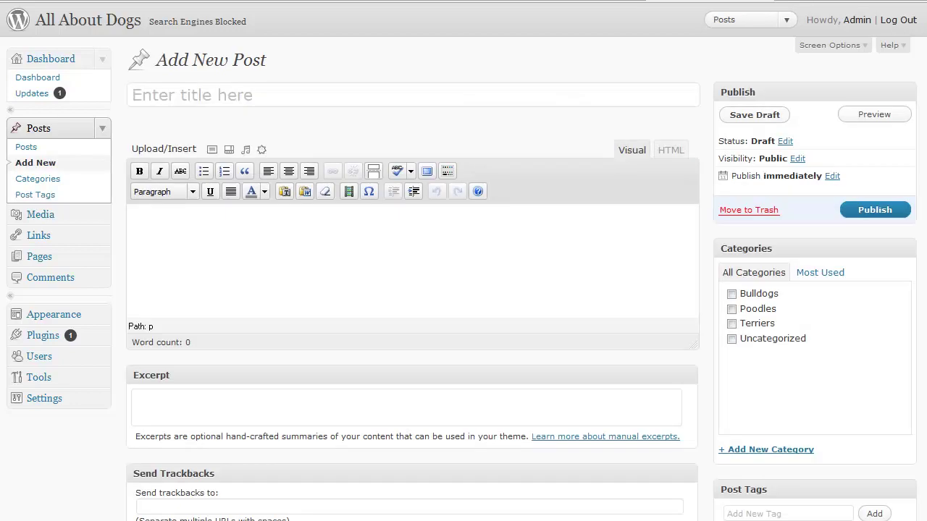
Add the tag "bulldog" to the new untitled post.
scroll(861, 377, "down", 3)
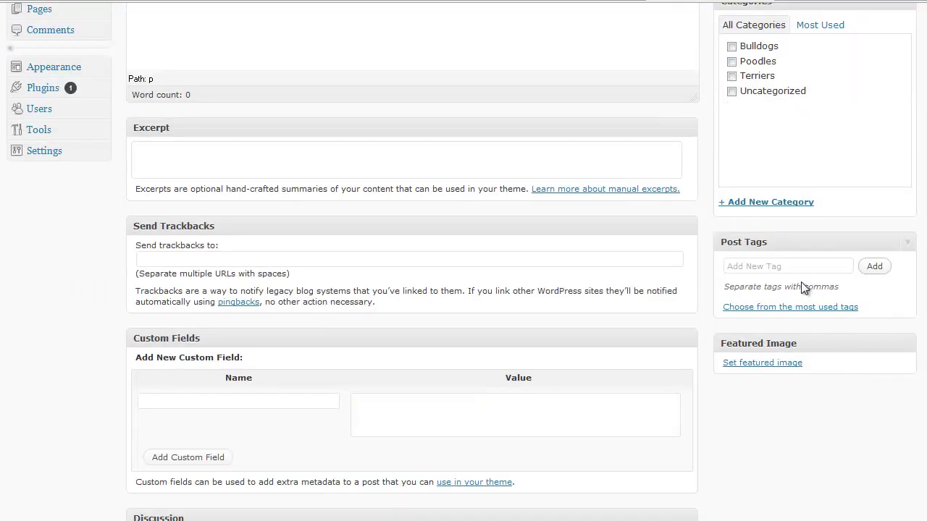
left_click(800, 268)
type("bulldog")
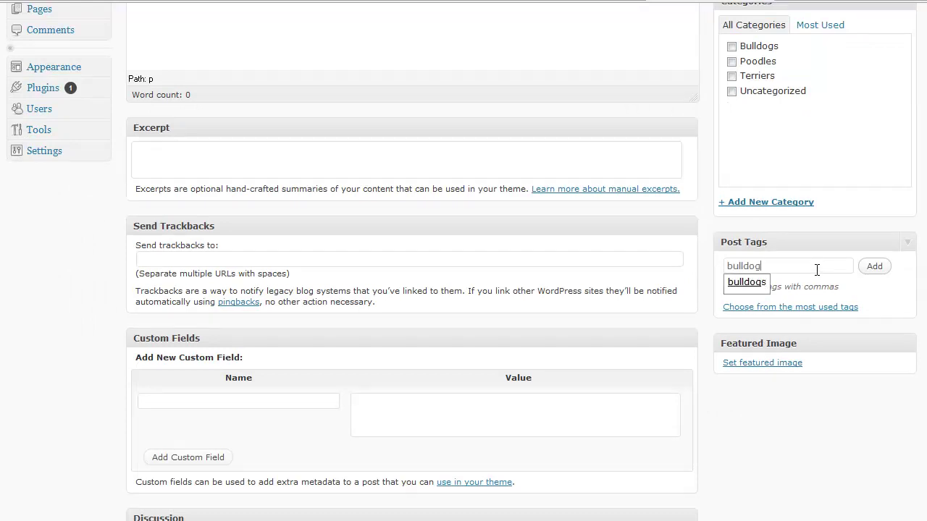
left_click(874, 267)
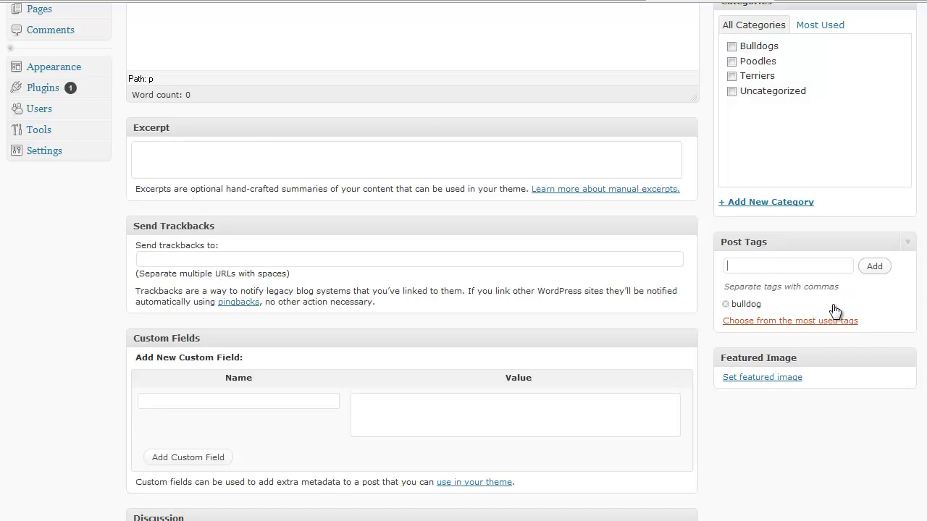
scroll(653, 194, "up", 5)
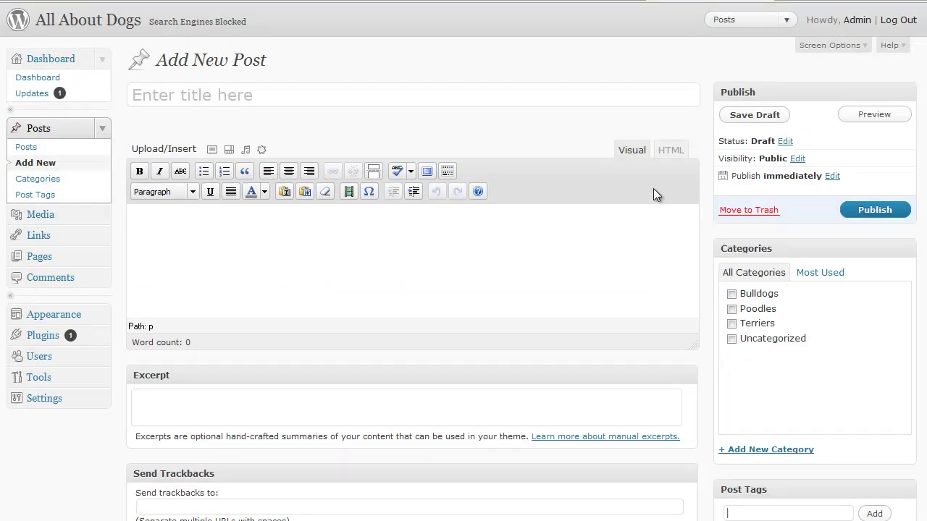
left_click(560, 59)
scroll(557, 54, "down", 3)
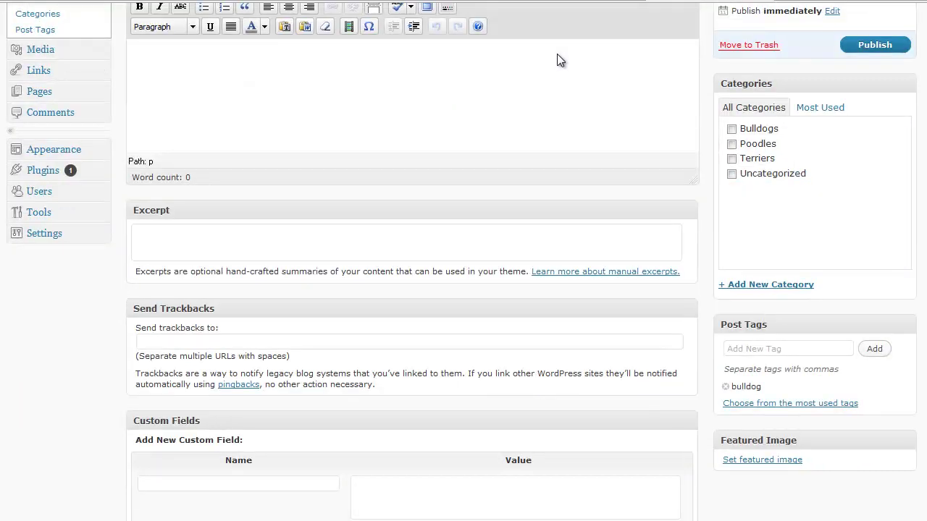
scroll(557, 52, "up", 3)
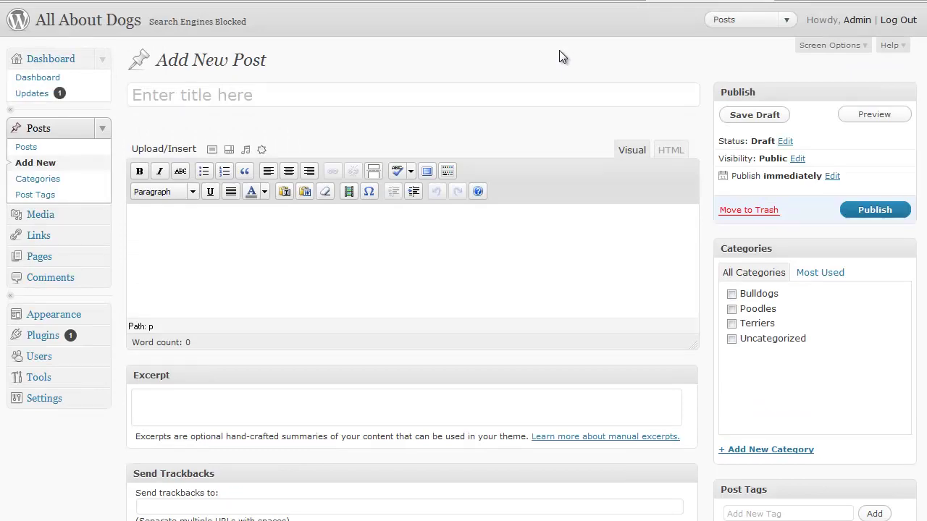